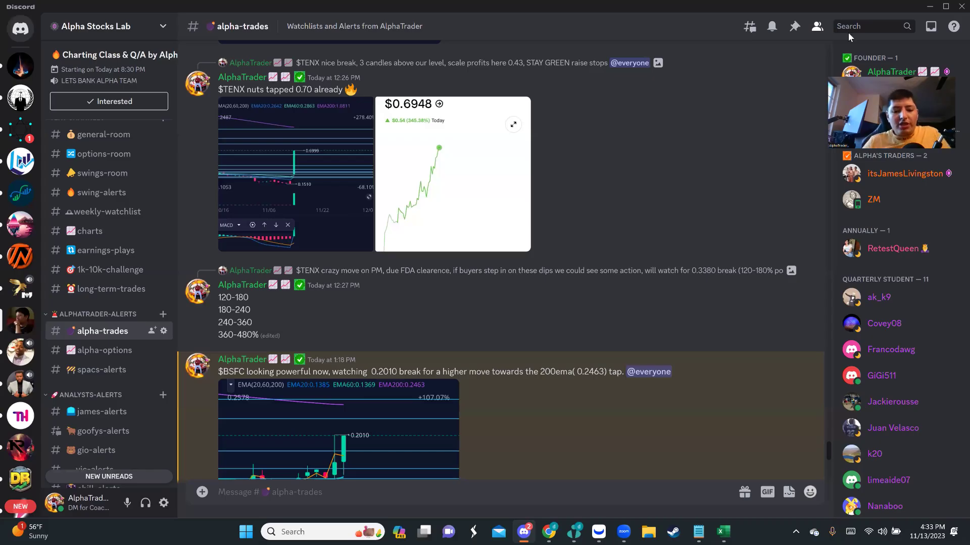
- Turn up the volume and bring the Webull Desktop window to the front
key(XF86AudioRaiseVolume)
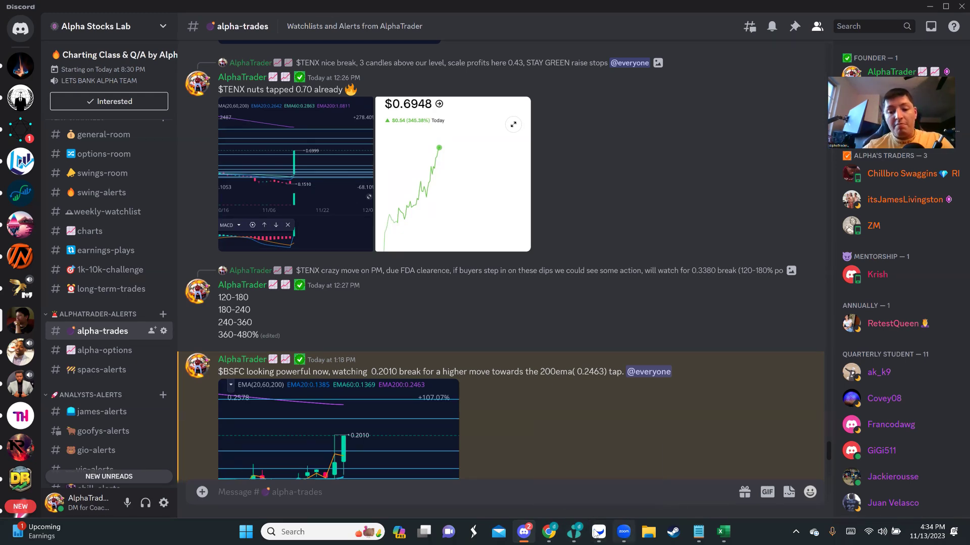
mouse_move(599, 532)
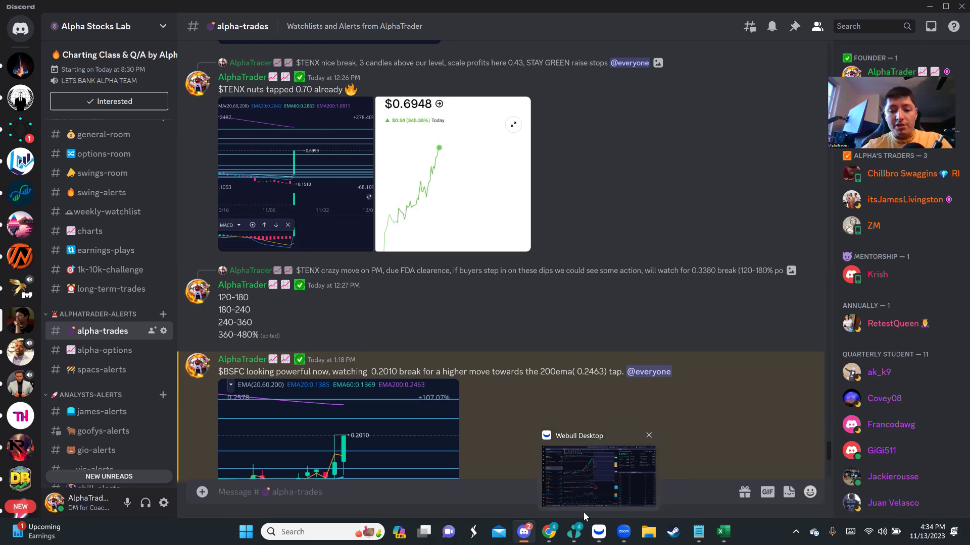
click(575, 464)
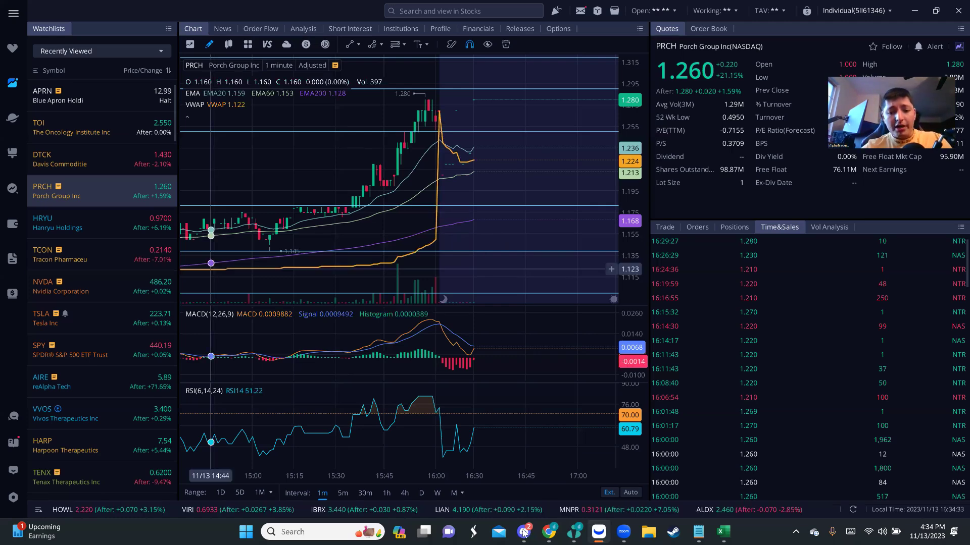
key(alt+Tab)
scroll(121, 255, up, 3)
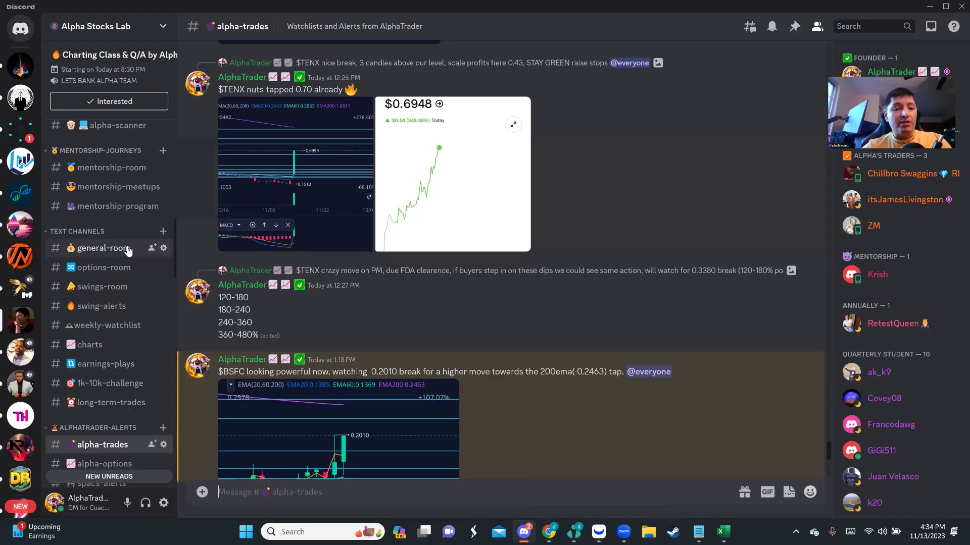
scroll(121, 255, up, 3)
scroll(121, 256, up, 3)
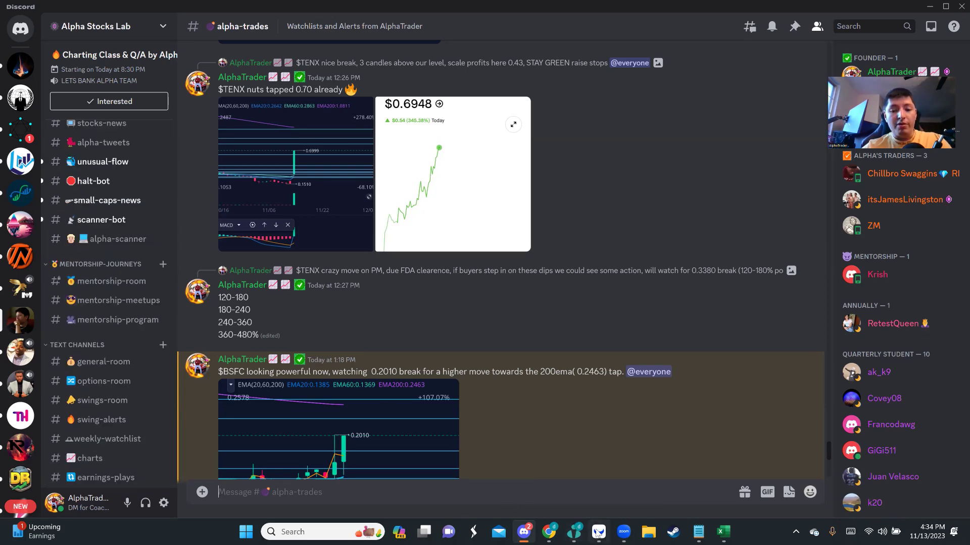
click(575, 532)
- Open SPY from the watchlist and view it on 5-minute candles after a 4-hour glance
click(94, 350)
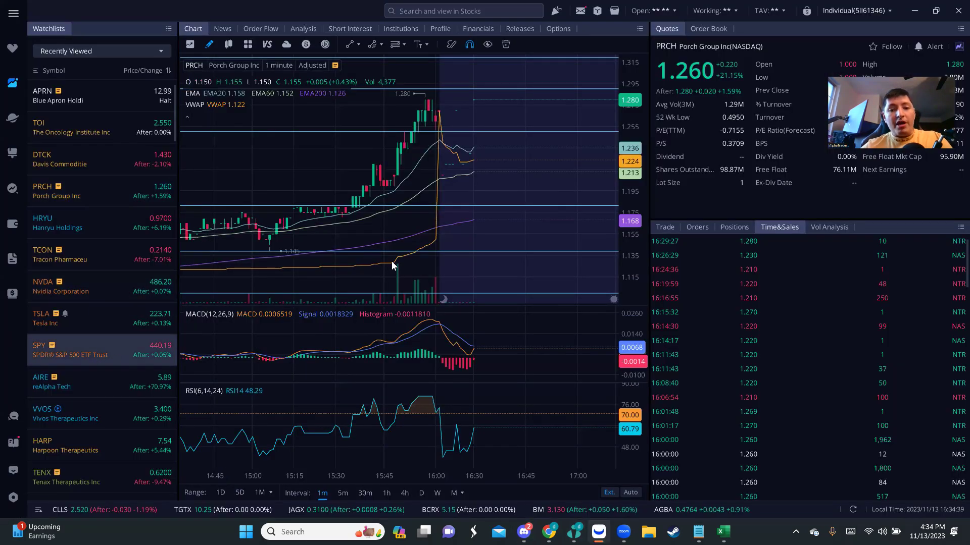
click(405, 492)
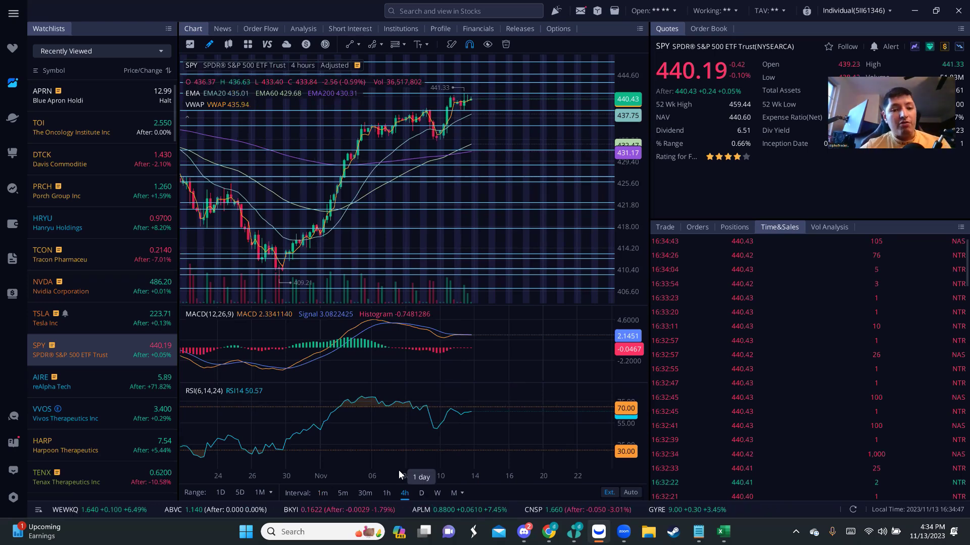
click(346, 493)
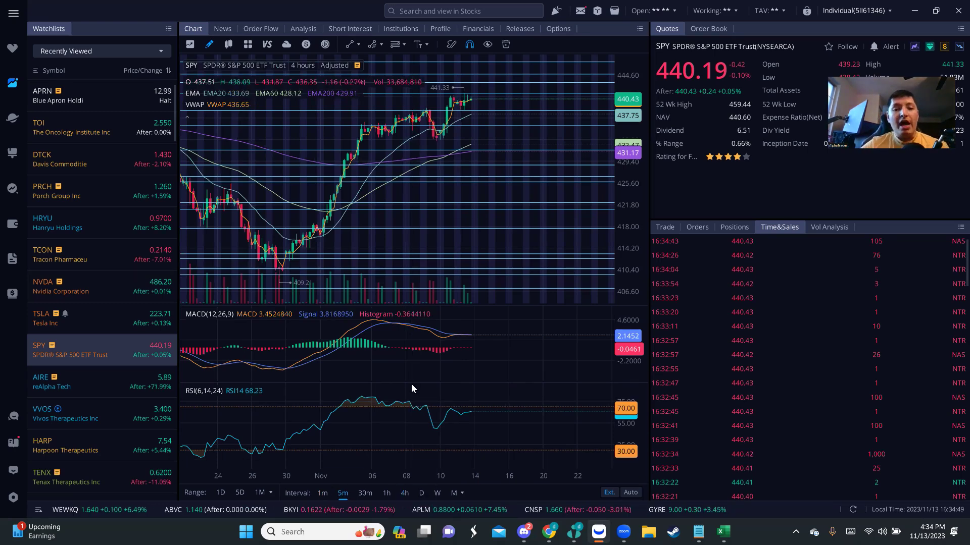
scroll(436, 182, down, 2)
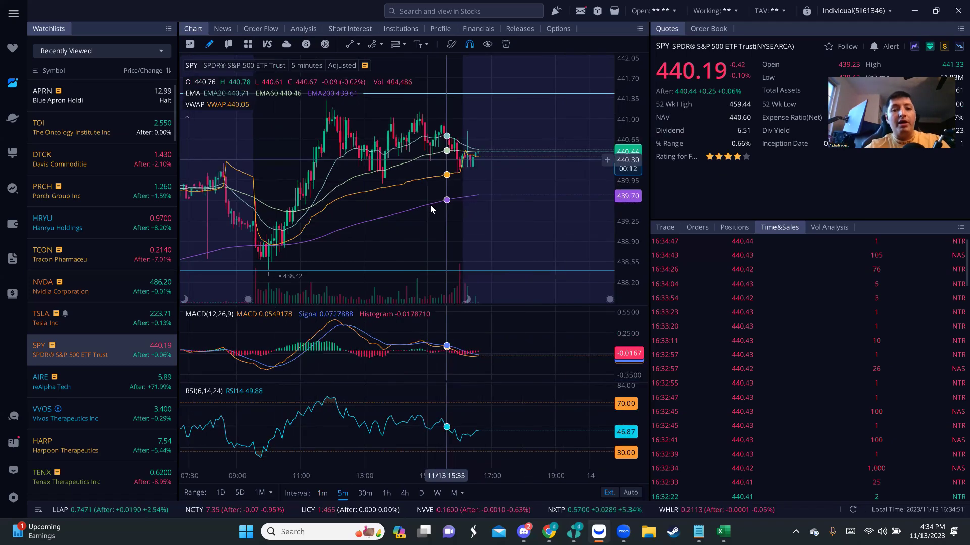
scroll(422, 207, down, 1)
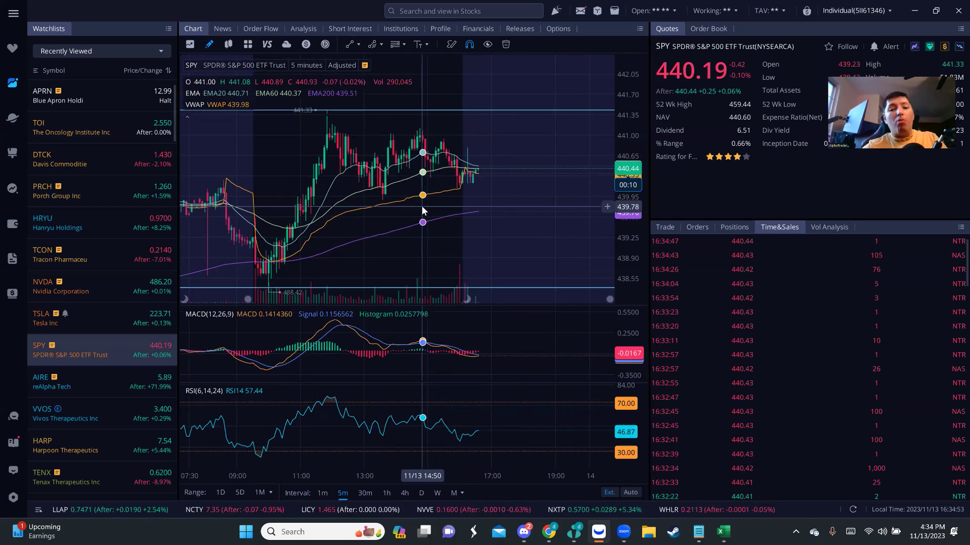
scroll(498, 222, up, 1)
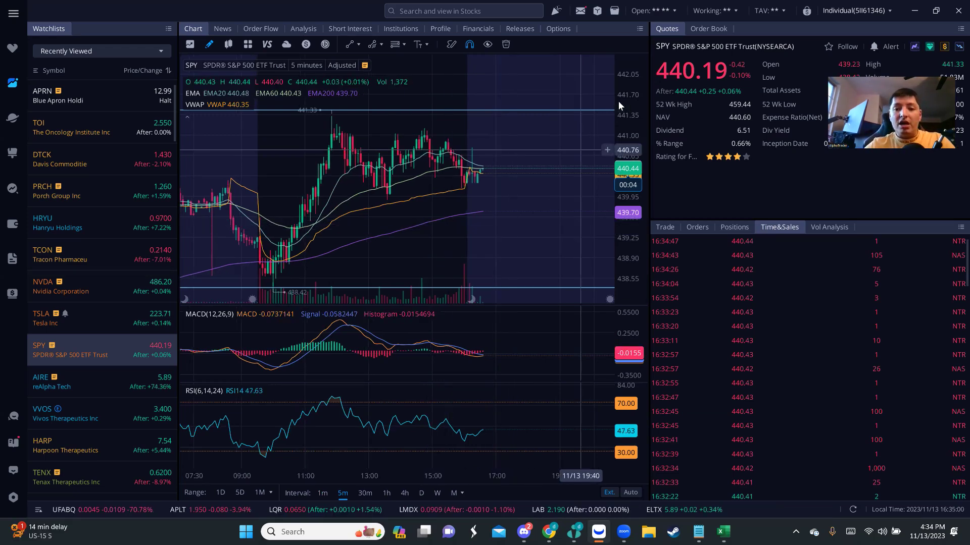
scroll(408, 196, up, 2)
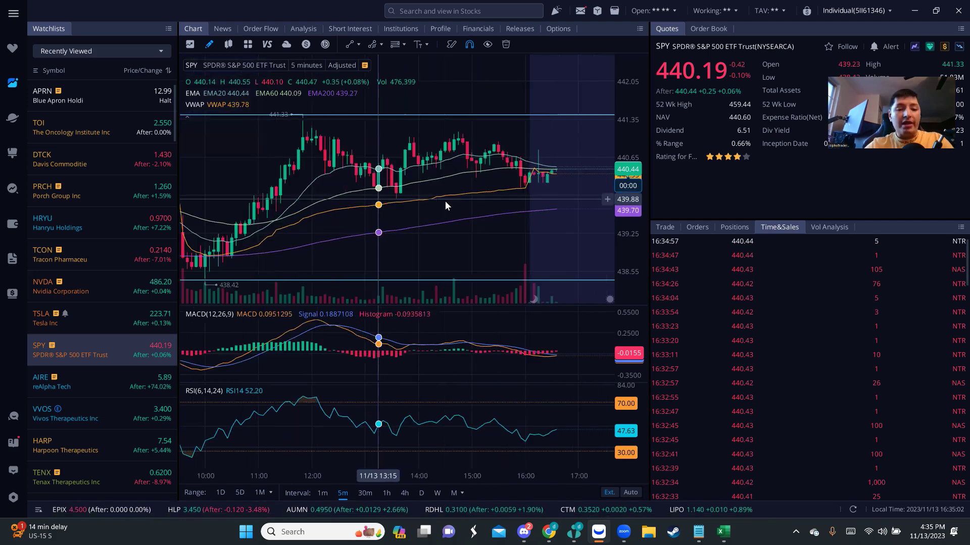
drag(409, 208, 444, 213)
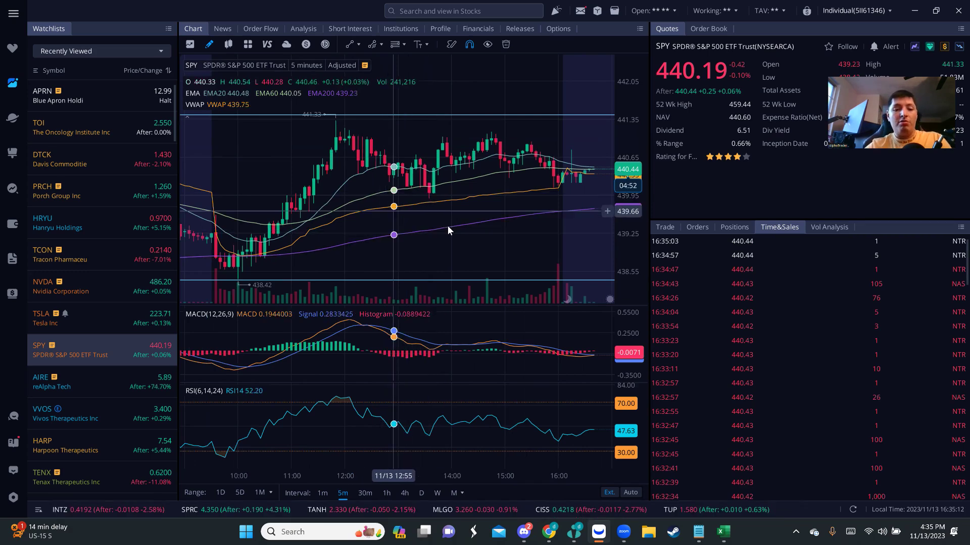
click(523, 532)
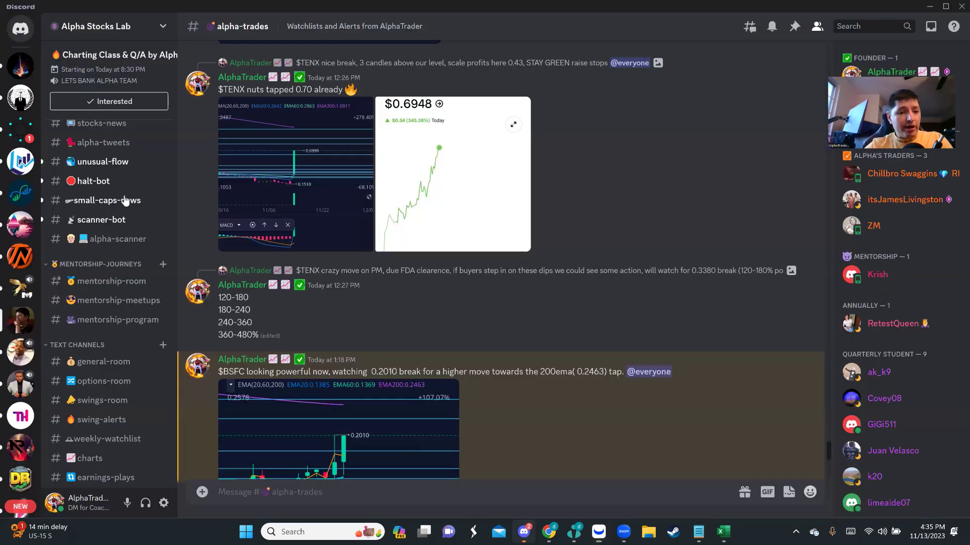
scroll(125, 200, up, 3)
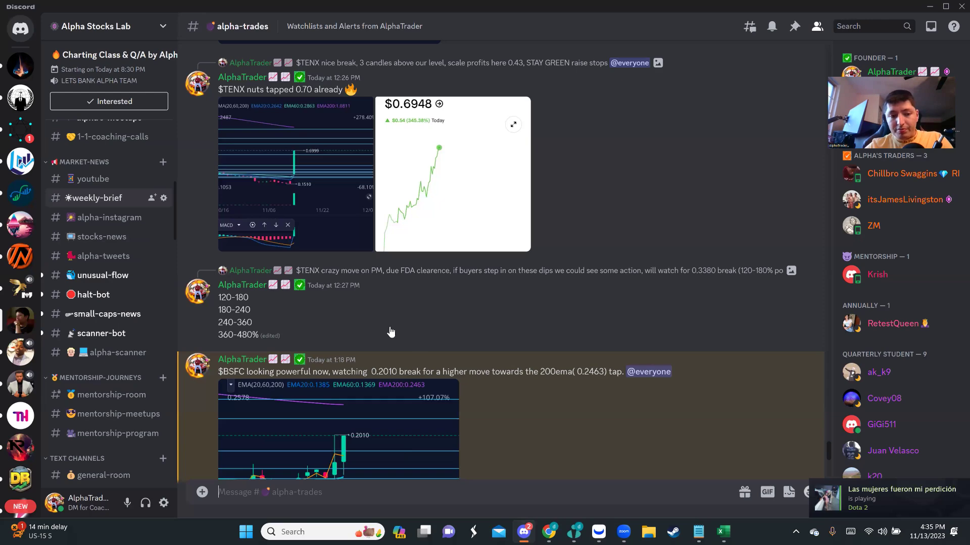
text(q)
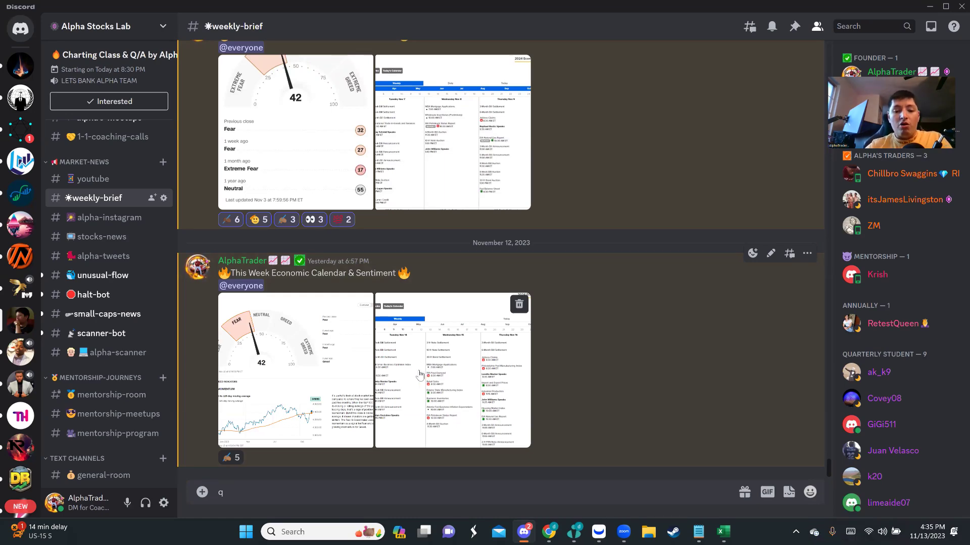
- Enlarge the weekly economic calendar image in #weekly-brief, then return to Webull
click(419, 370)
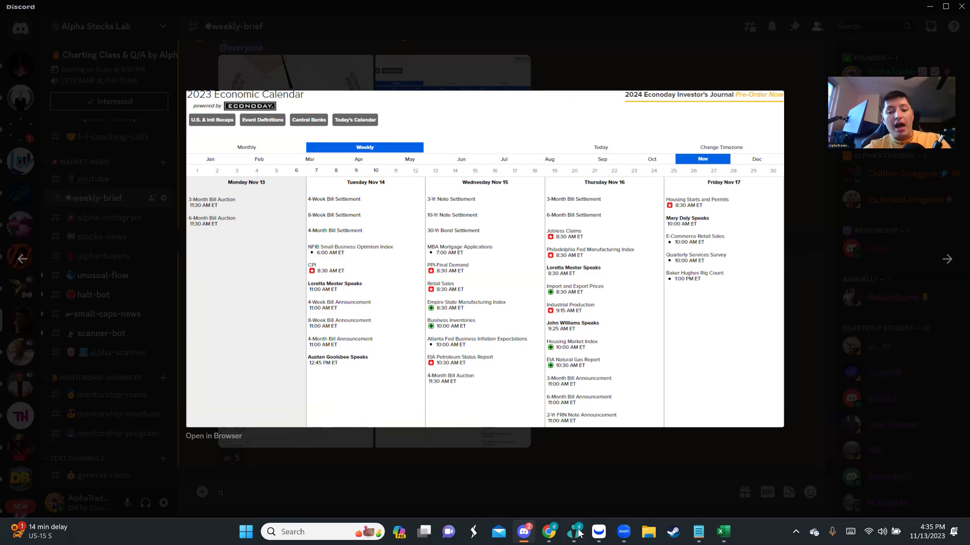
click(599, 532)
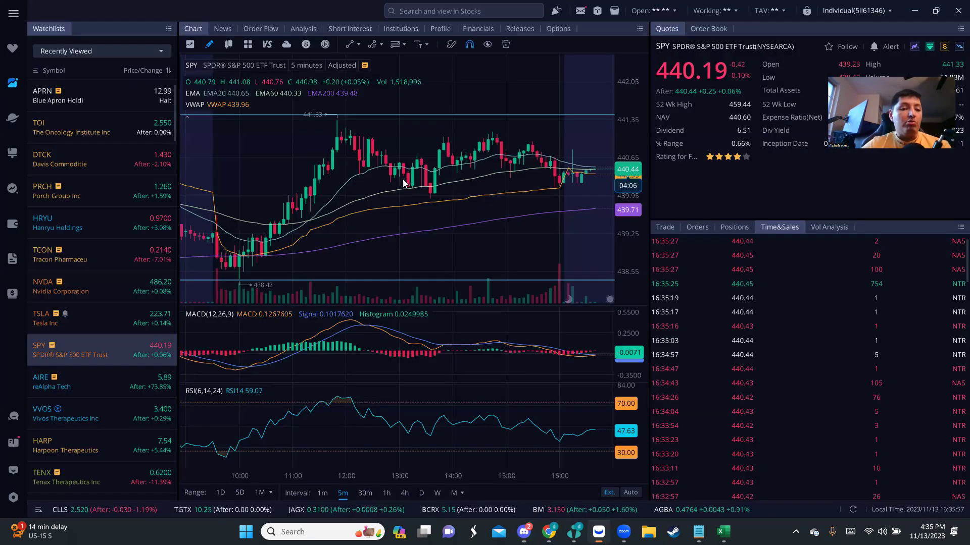
scroll(398, 179, down, 2)
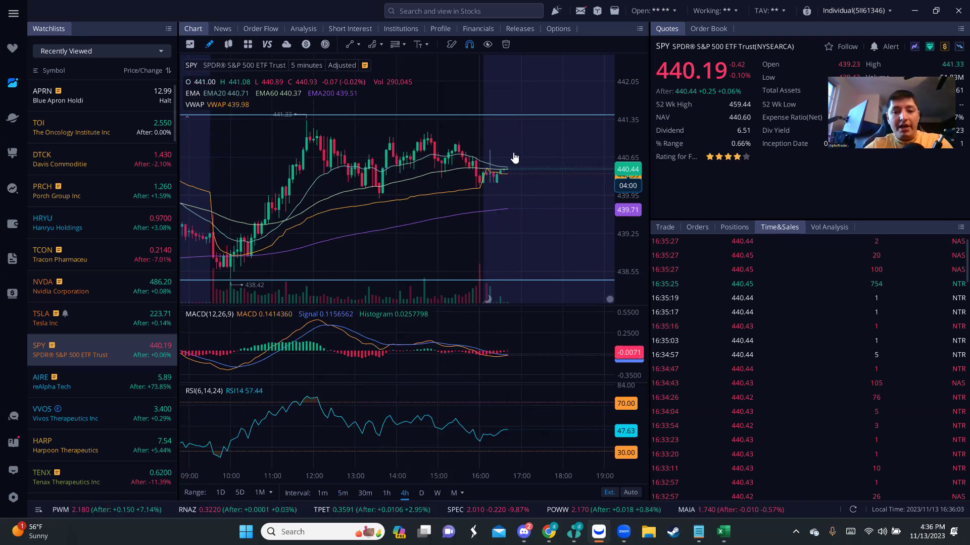
- Put SPY on 30-minute candles and rescale the chart's price and time ranges
key(8)
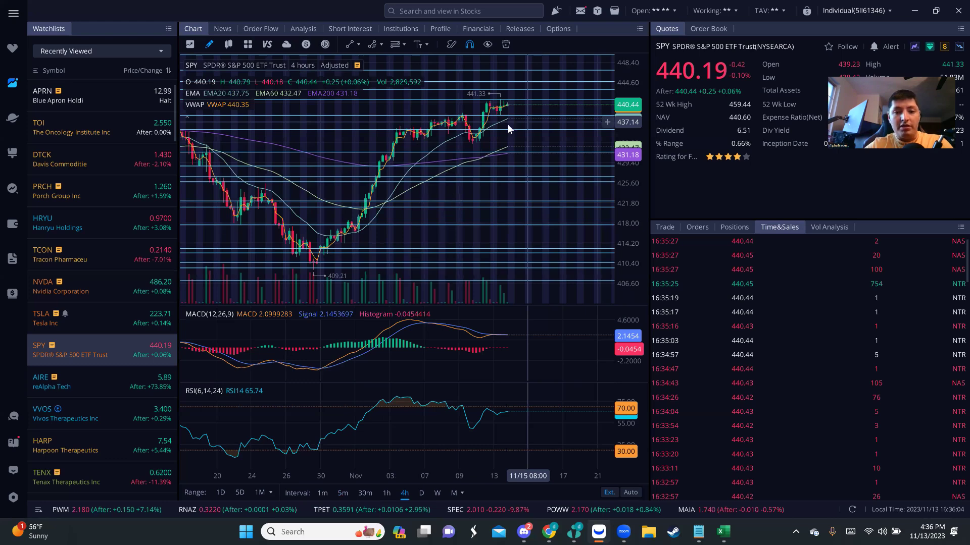
click(365, 492)
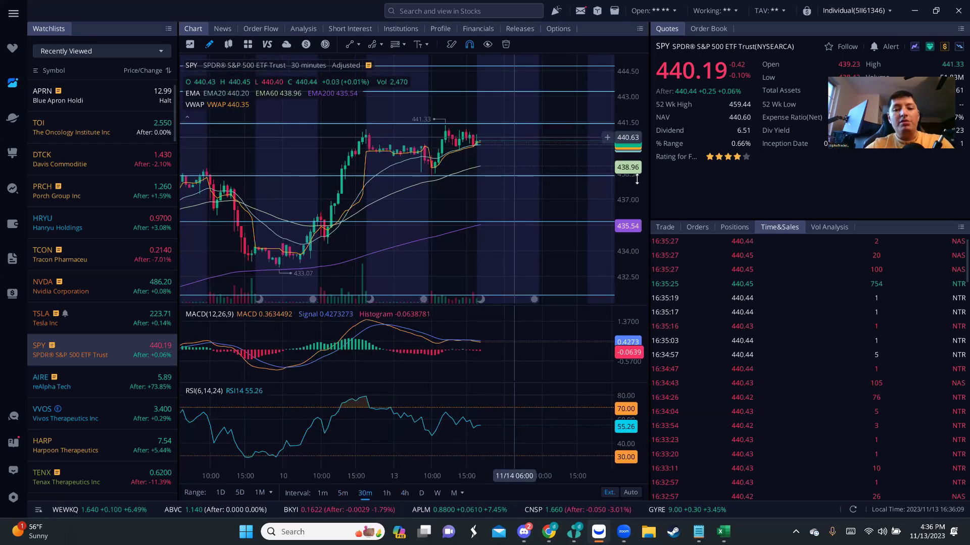
drag(588, 132, 522, 157)
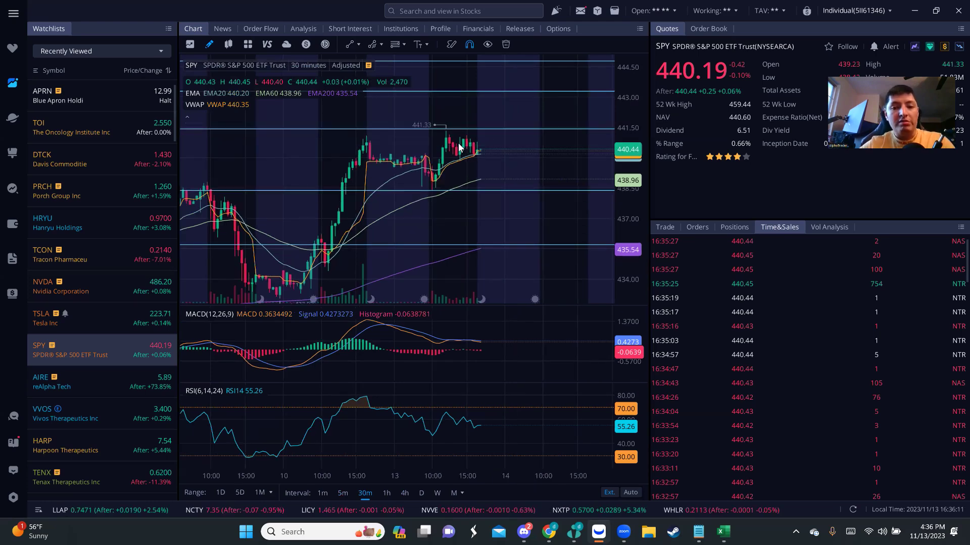
mouse_move(636, 166)
mouse_down()
mouse_move(545, 151)
mouse_move(473, 165)
mouse_up()
drag(277, 122, 327, 139)
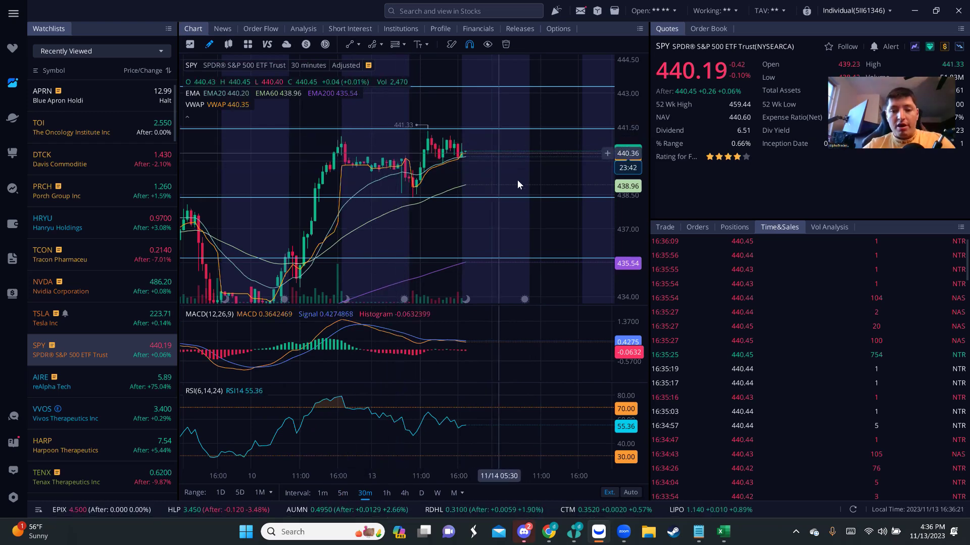
- Check the point values of two drawn SPY level lines
click(511, 203)
click(577, 84)
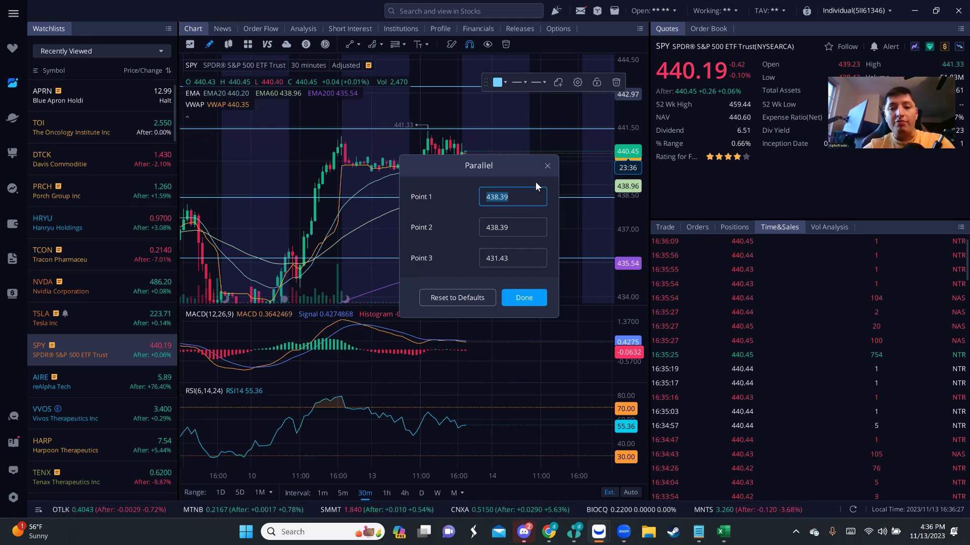
click(546, 166)
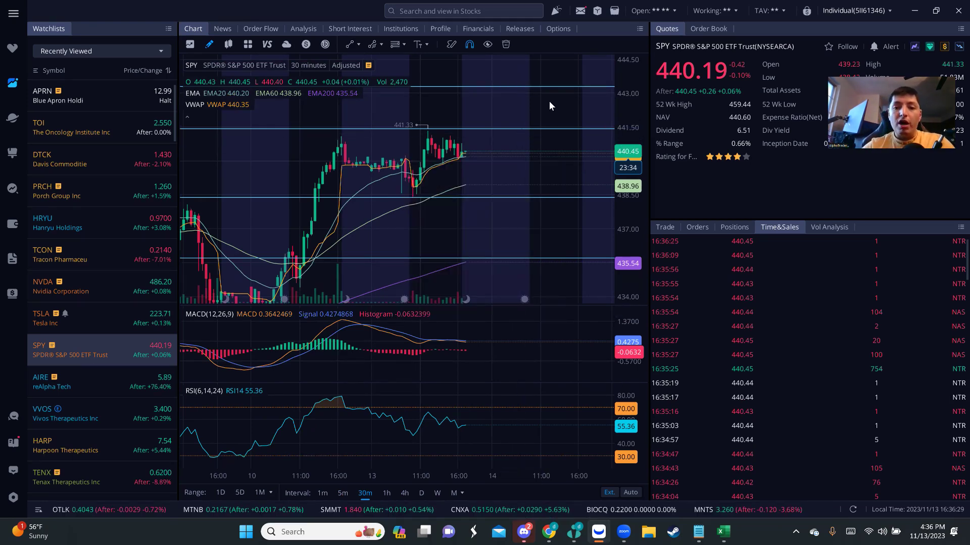
click(549, 90)
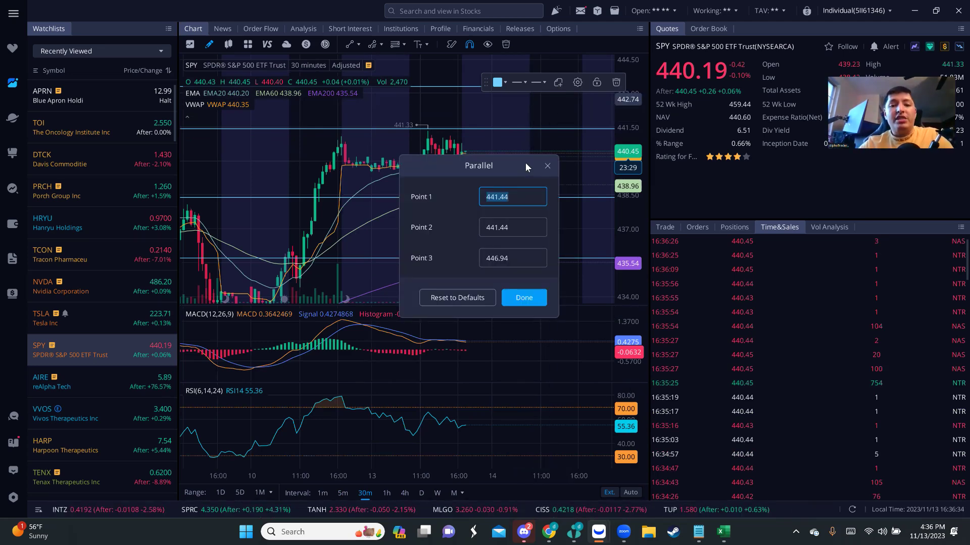
click(547, 166)
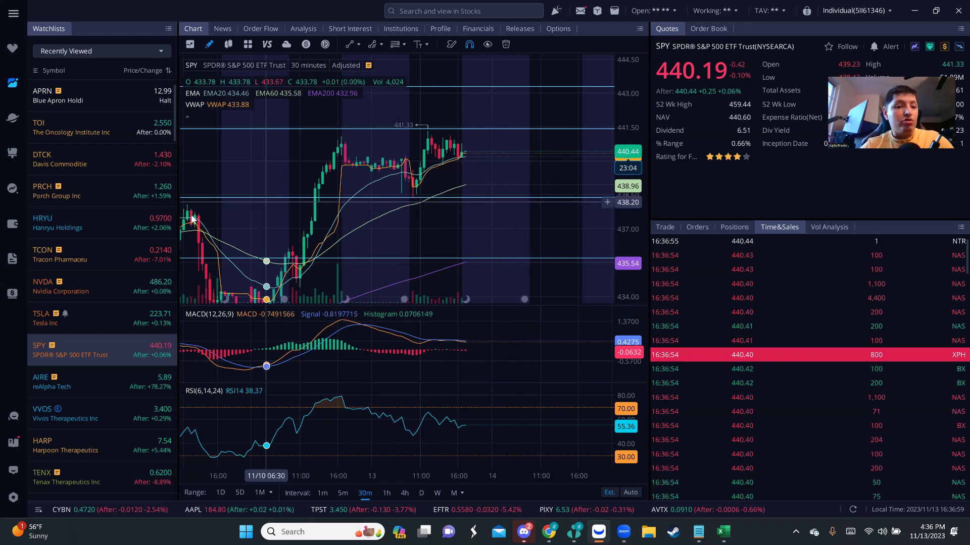
- Open TSLA and view it on daily, 4-hour, then 5-minute candles
click(71, 320)
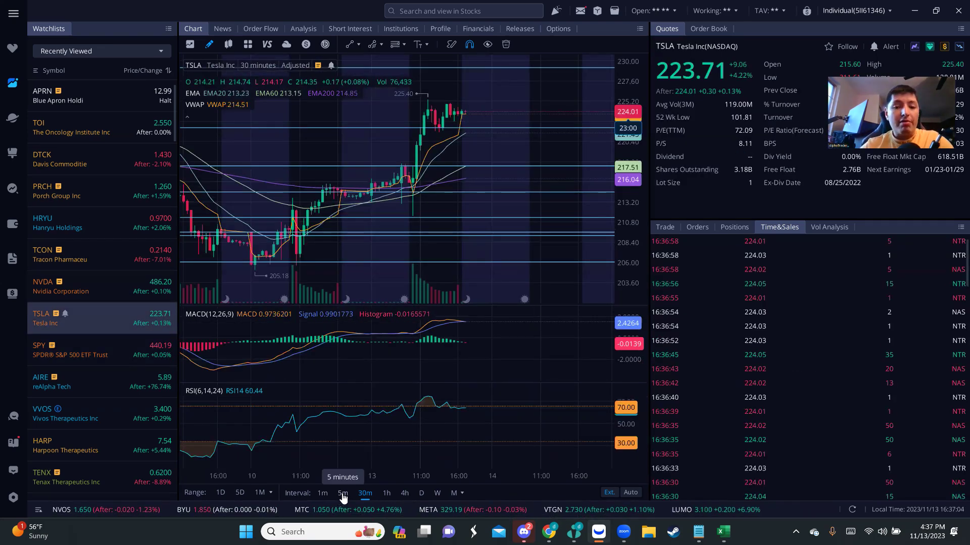
click(422, 493)
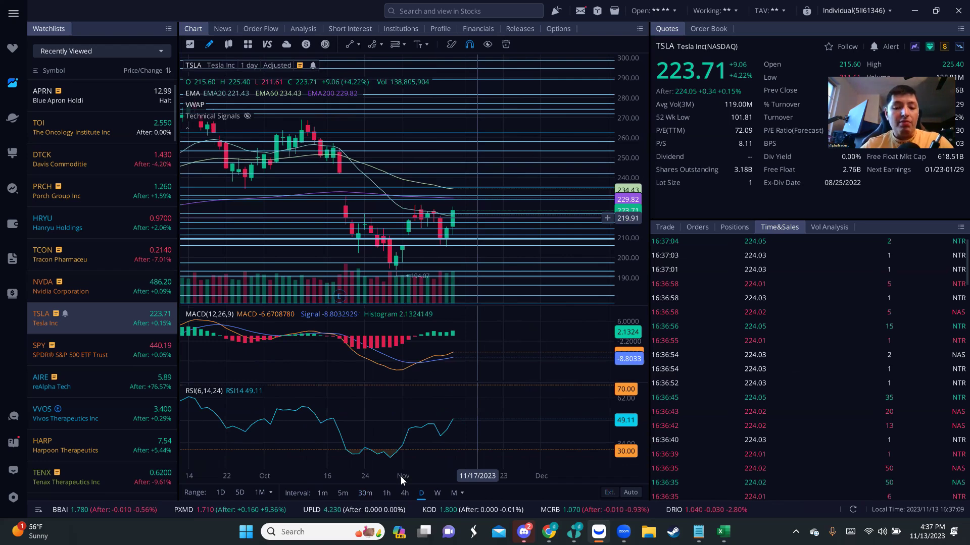
click(404, 494)
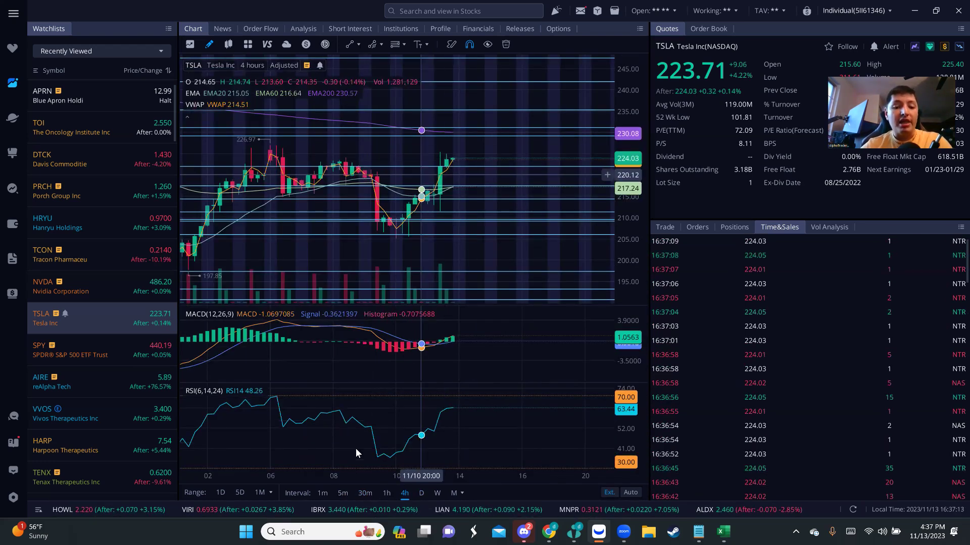
click(342, 492)
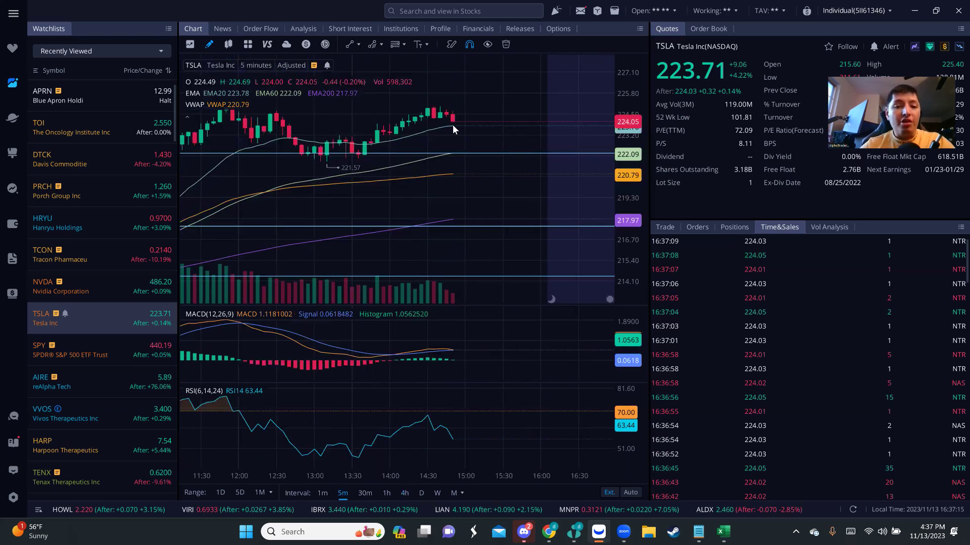
scroll(453, 125, down, 2)
scroll(628, 152, down, 2)
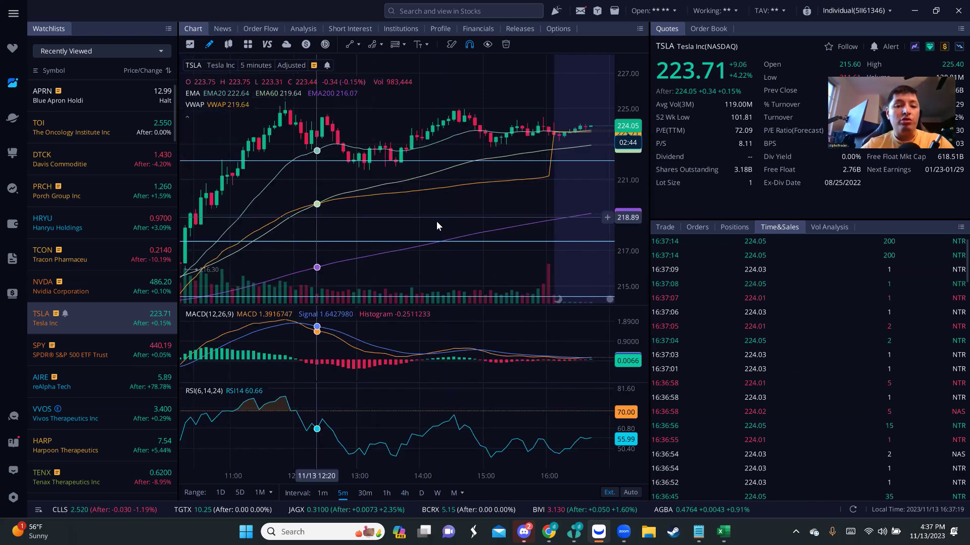
scroll(269, 247, up, 2)
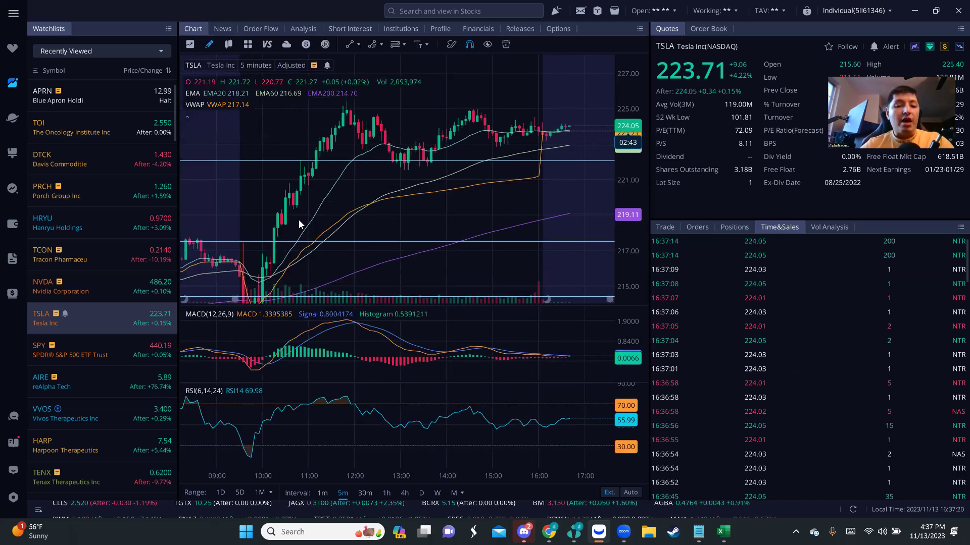
scroll(280, 239, up, 1)
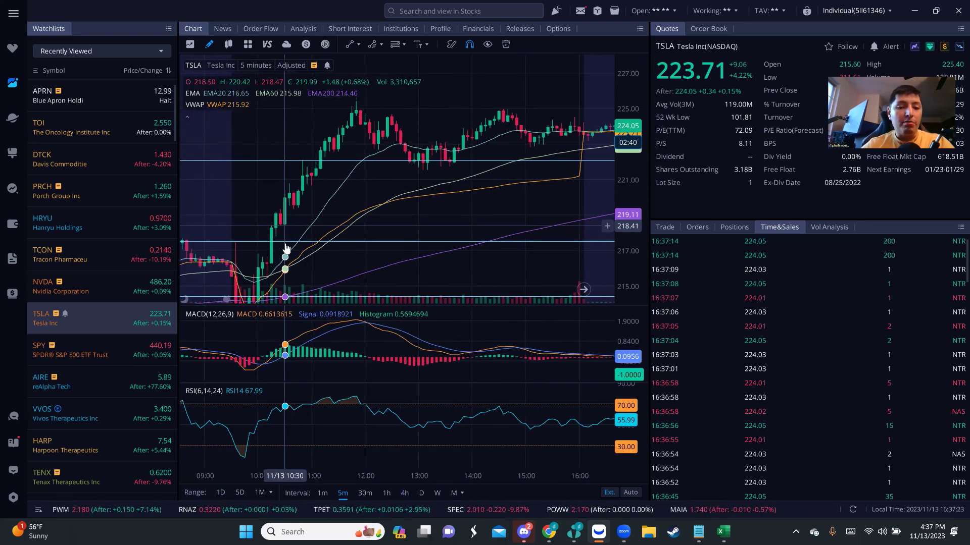
- Inspect the TSLA parallel drawing's price points, then deselect it
click(287, 250)
double_click(487, 243)
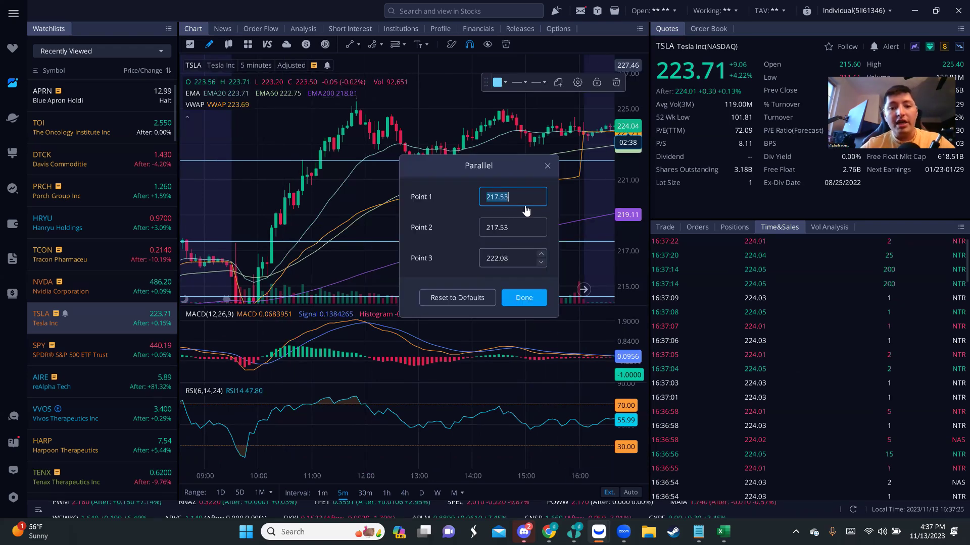
click(280, 251)
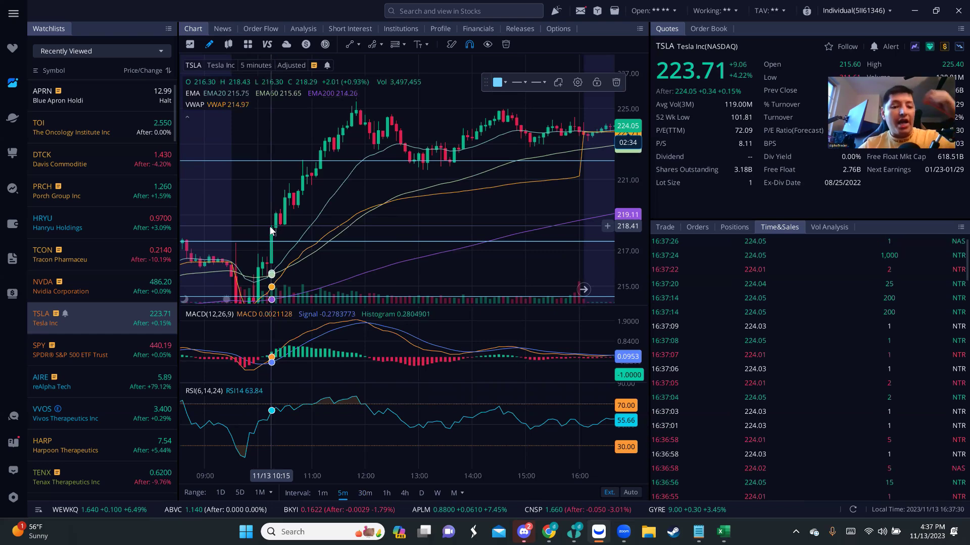
click(377, 115)
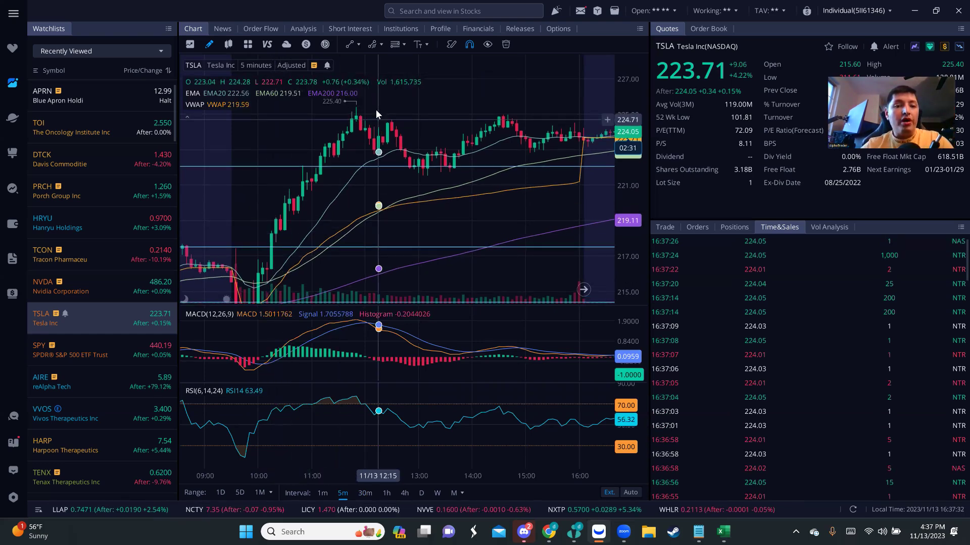
click(551, 531)
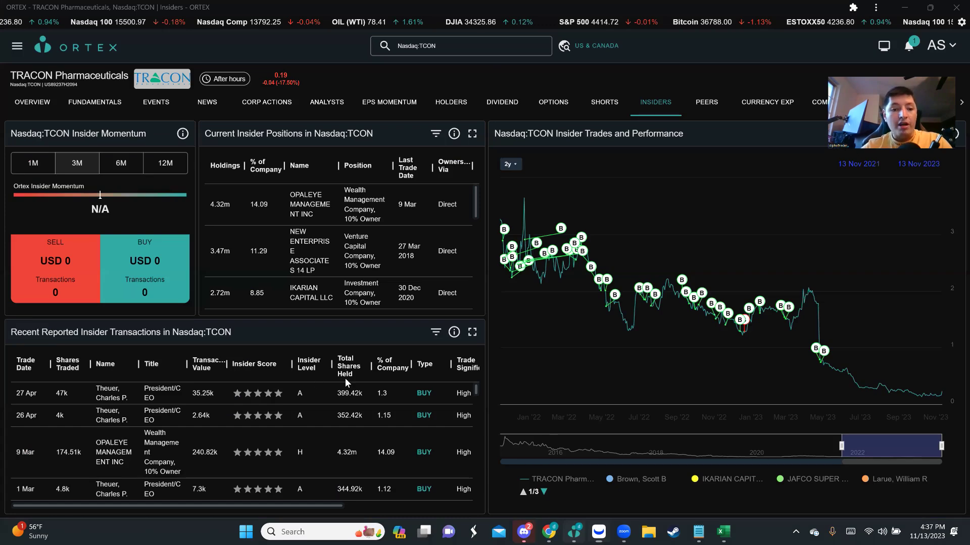
- Close the enlarged economic calendar and review the TSLA, NVDA and SPY alerts in #alpha-options
key(alt+Tab)
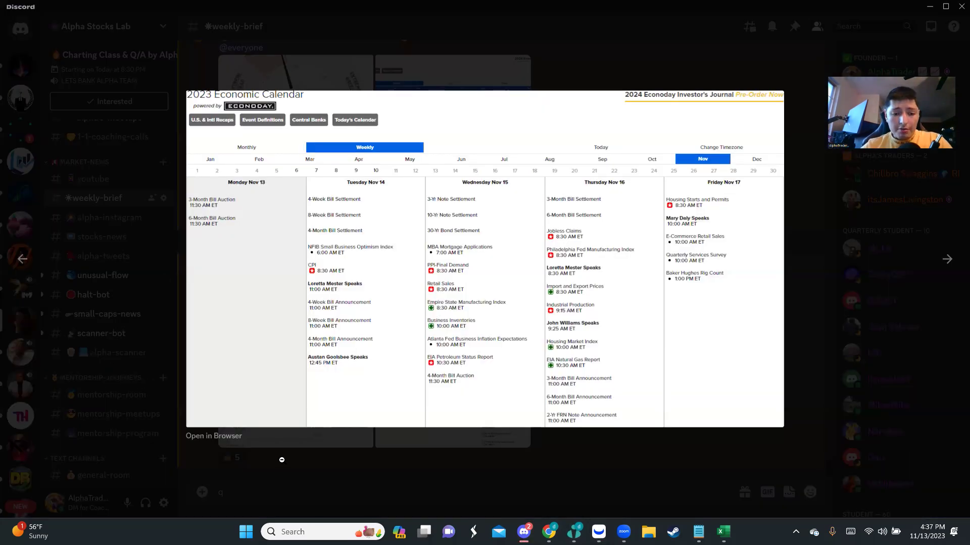
click(128, 385)
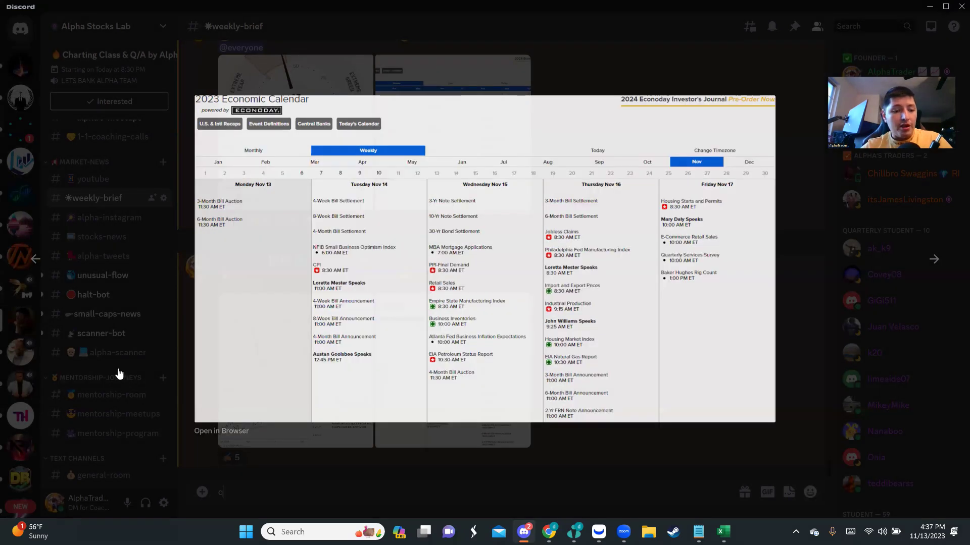
click(116, 406)
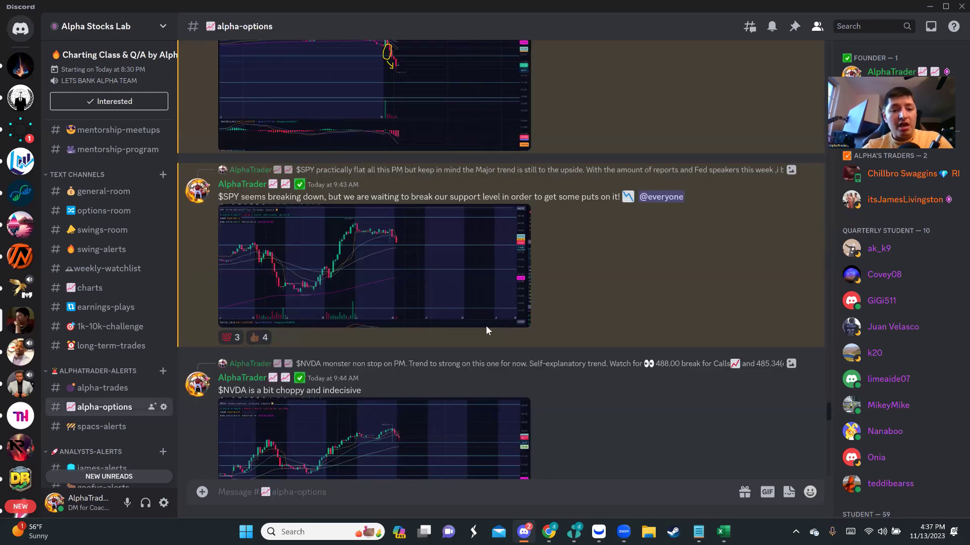
scroll(484, 324, up, 5)
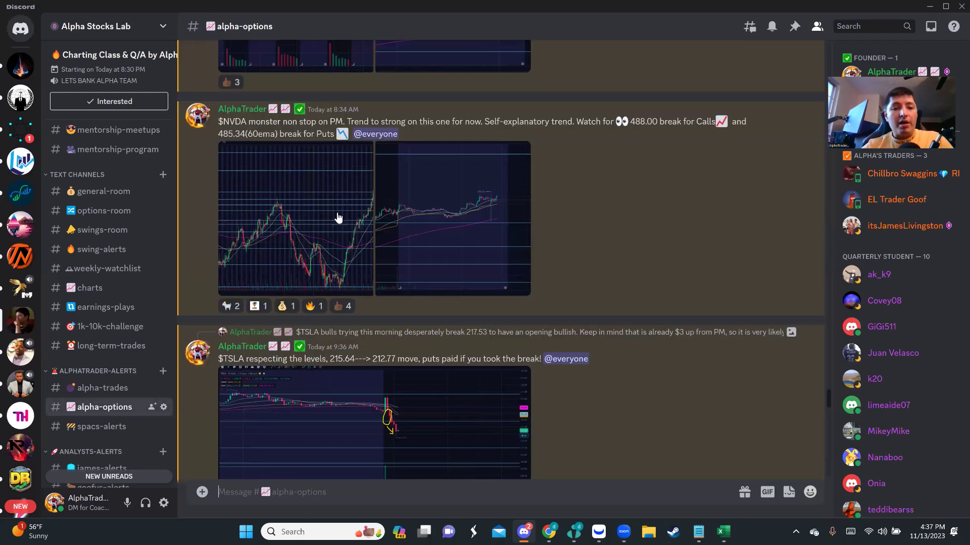
scroll(559, 203, up, 3)
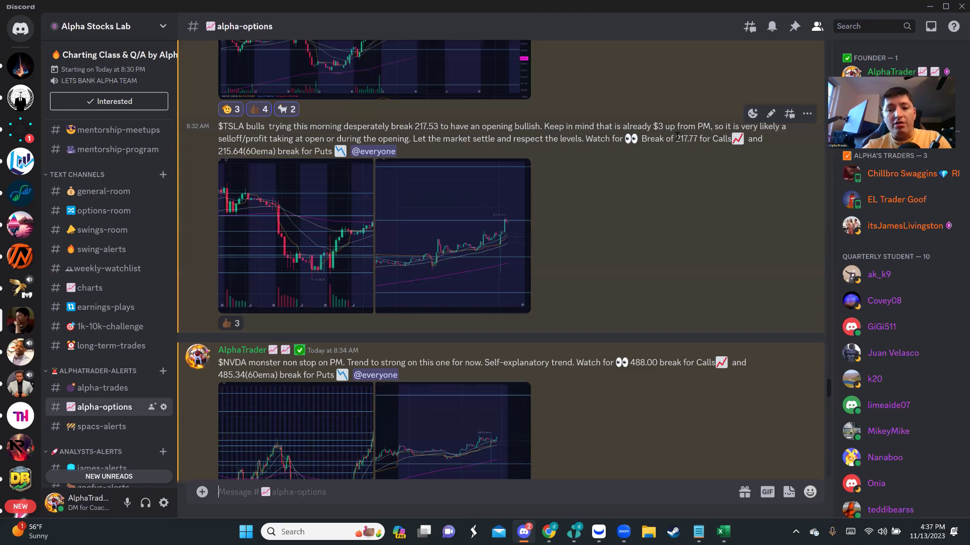
scroll(381, 228, down, 1)
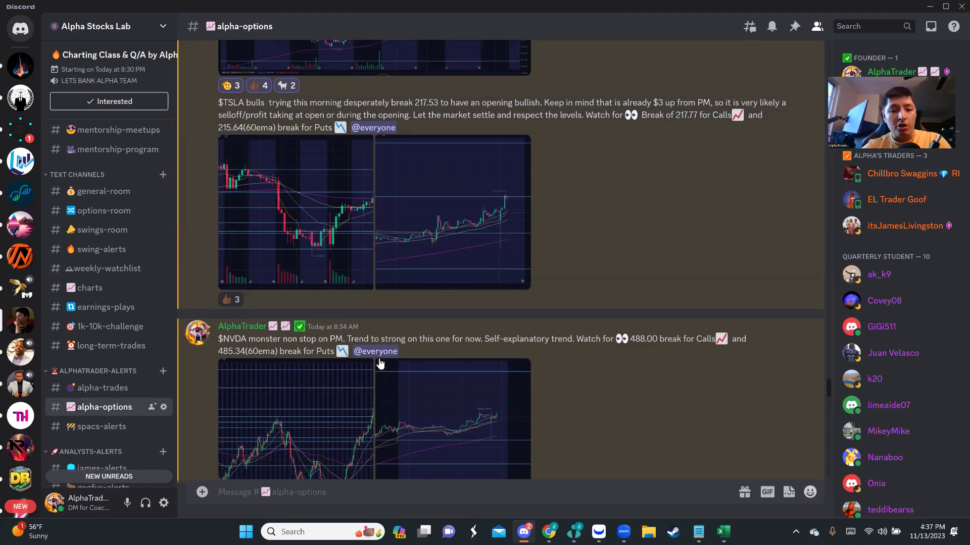
scroll(364, 303, down, 5)
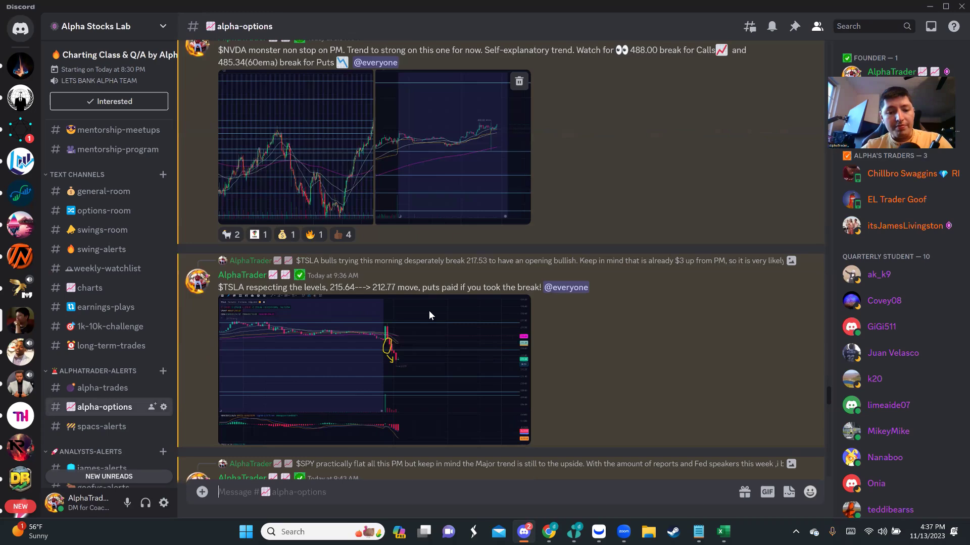
scroll(429, 311, down, 2)
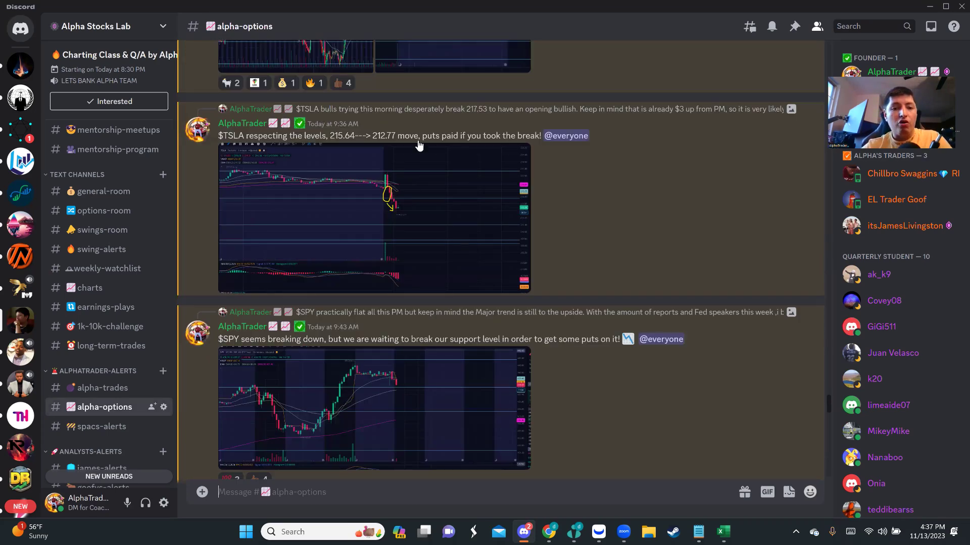
scroll(419, 145, down, 5)
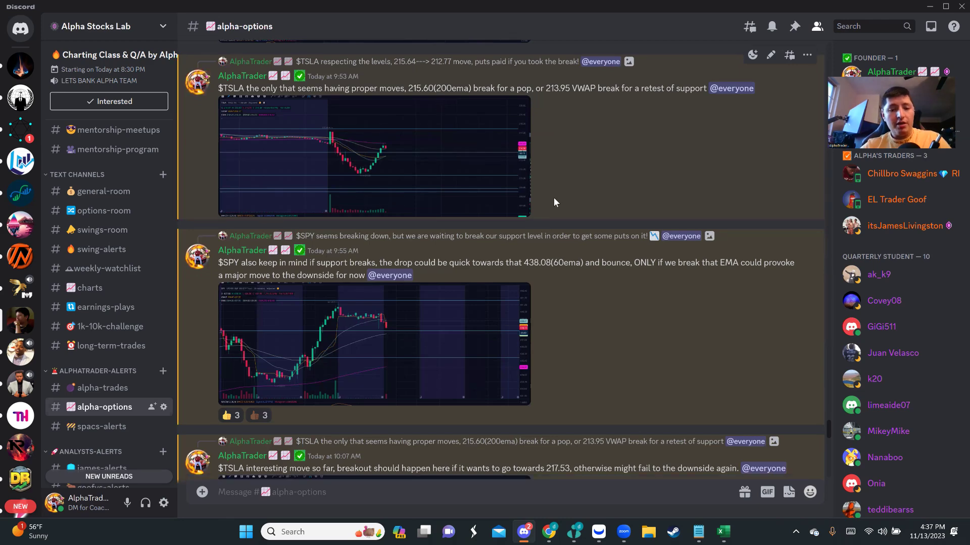
scroll(554, 198, down, 3)
scroll(470, 280, down, 2)
scroll(379, 298, down, 2)
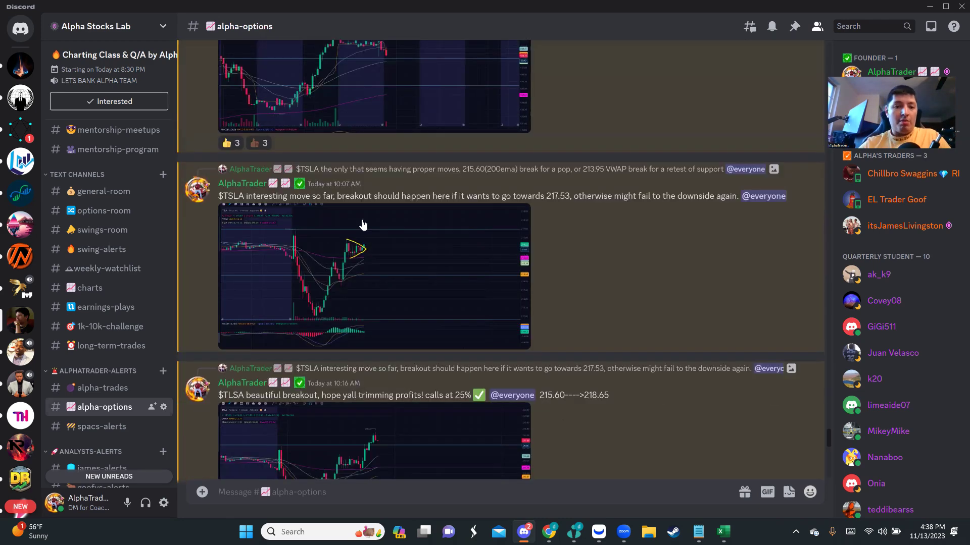
scroll(371, 250, down, 1)
scroll(365, 228, down, 1)
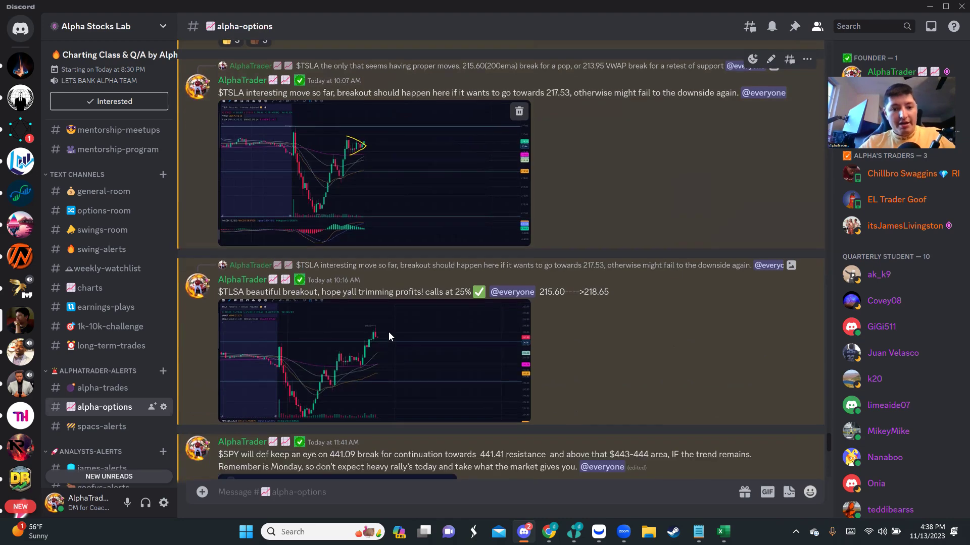
scroll(357, 227, down, 1)
scroll(353, 223, down, 2)
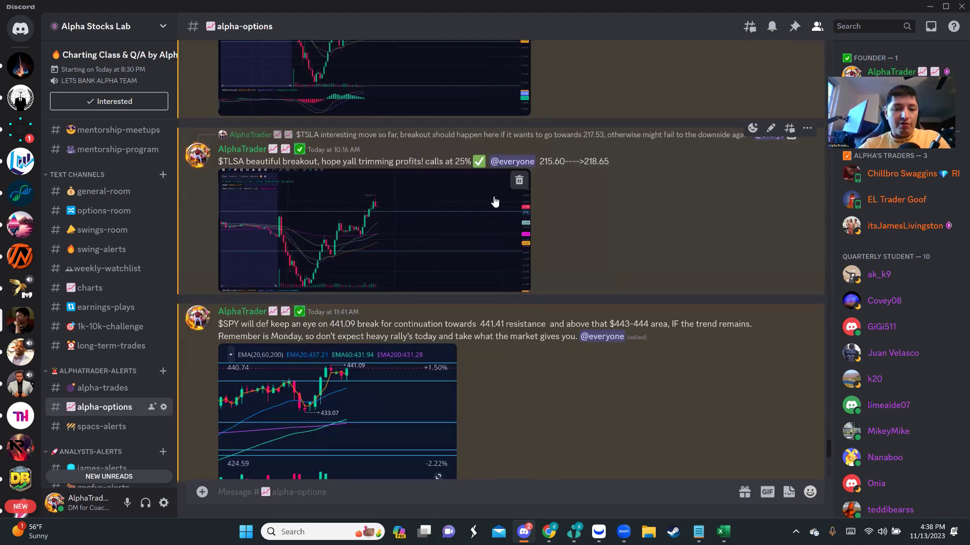
scroll(531, 235, down, 2)
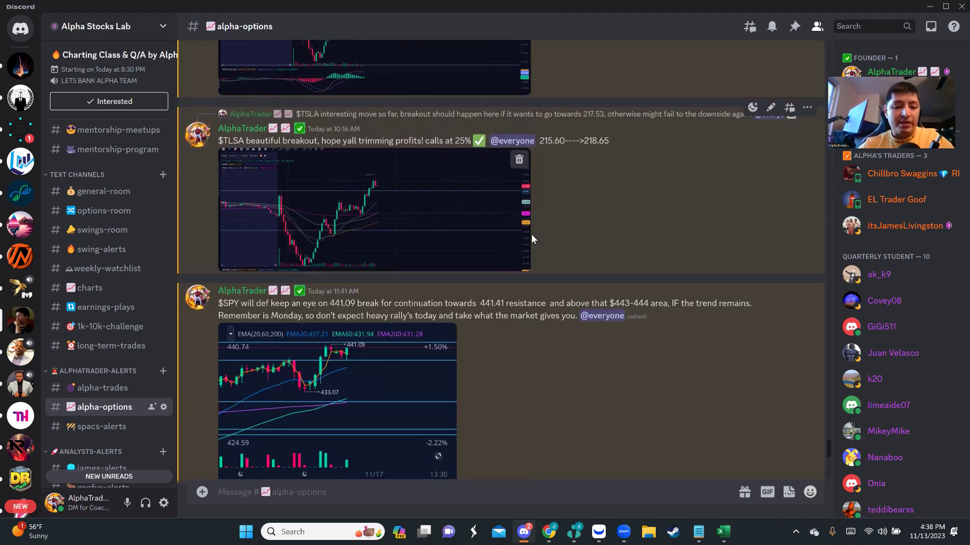
scroll(531, 235, down, 2)
key(alt+Tab)
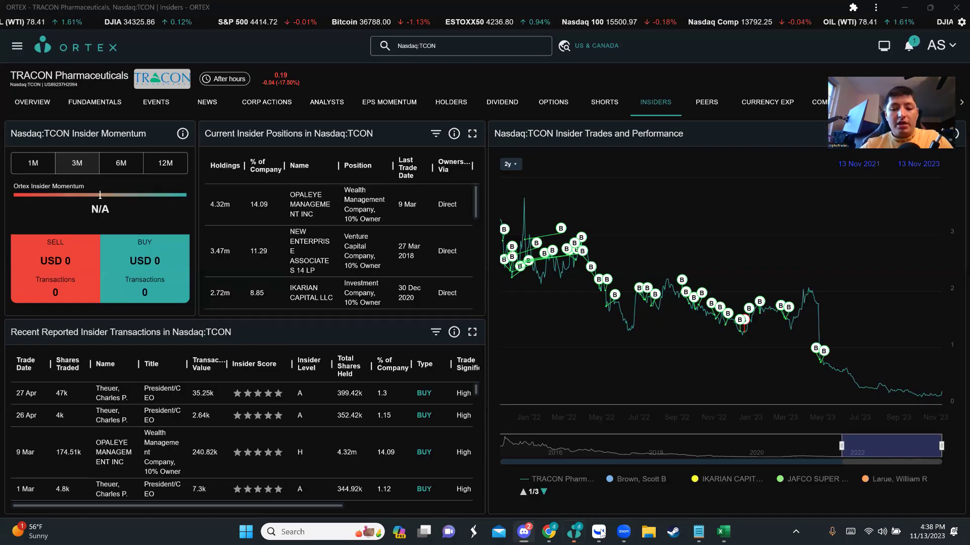
- Switch to NVDA, view 4-hour, daily, then 30-minute candles, and select a drawn level
key(alt+Tab)
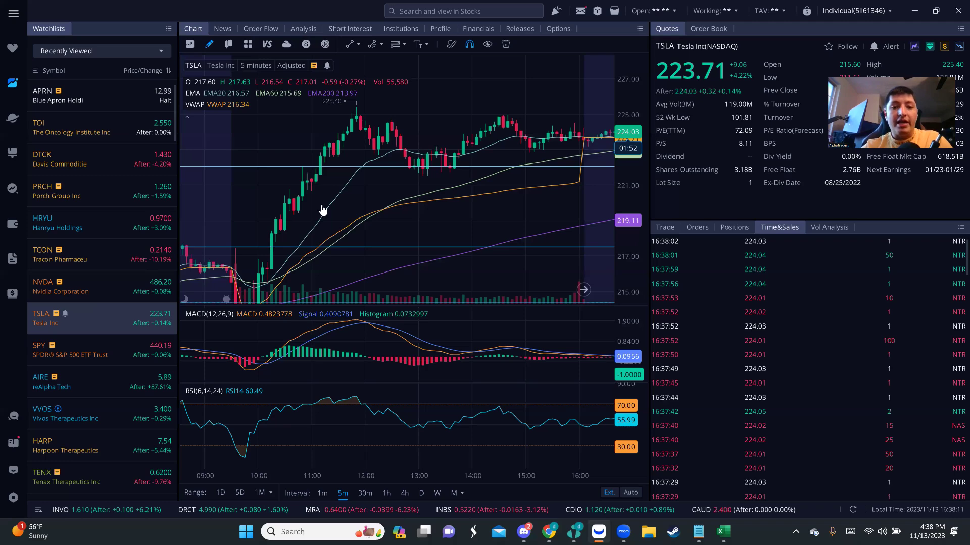
key(Up)
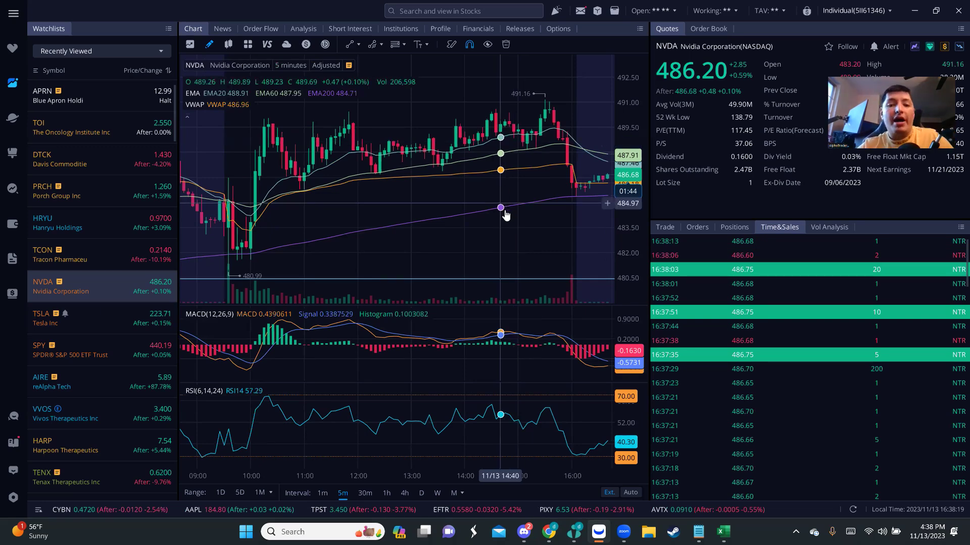
click(404, 492)
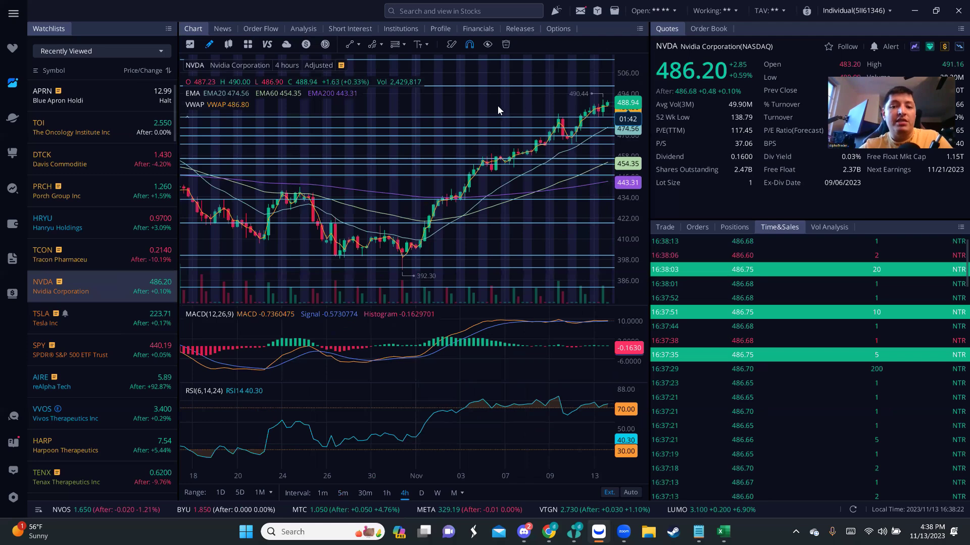
scroll(497, 103, down, 1)
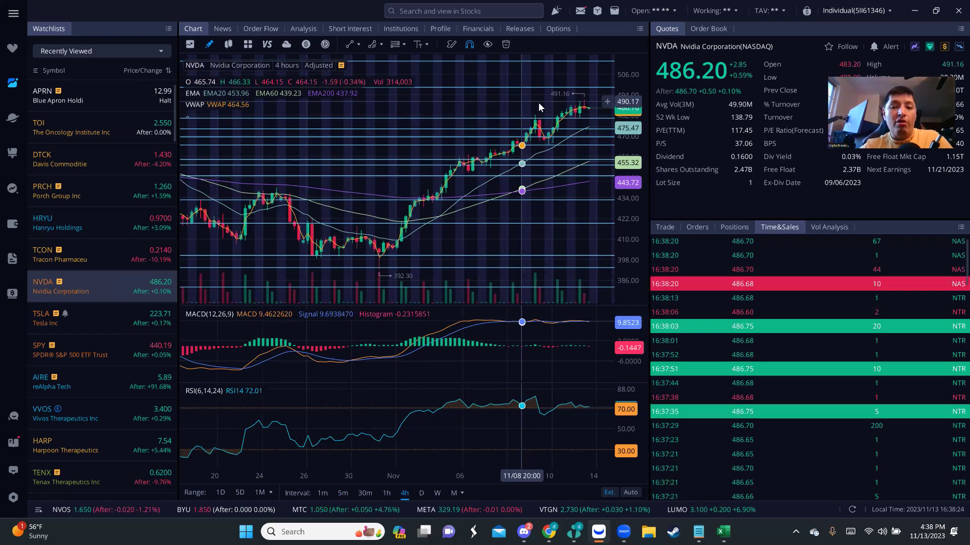
scroll(438, 307, down, 1)
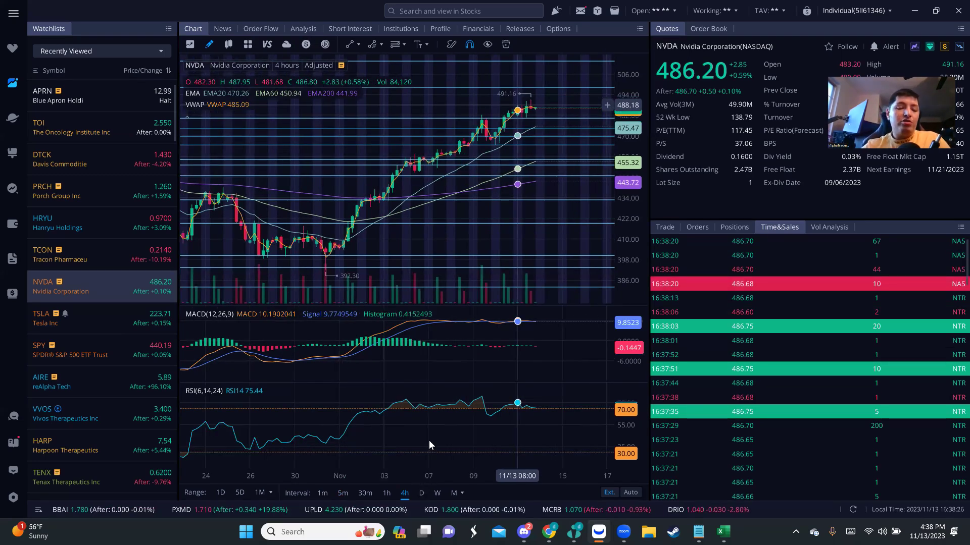
scroll(429, 440, down, 1)
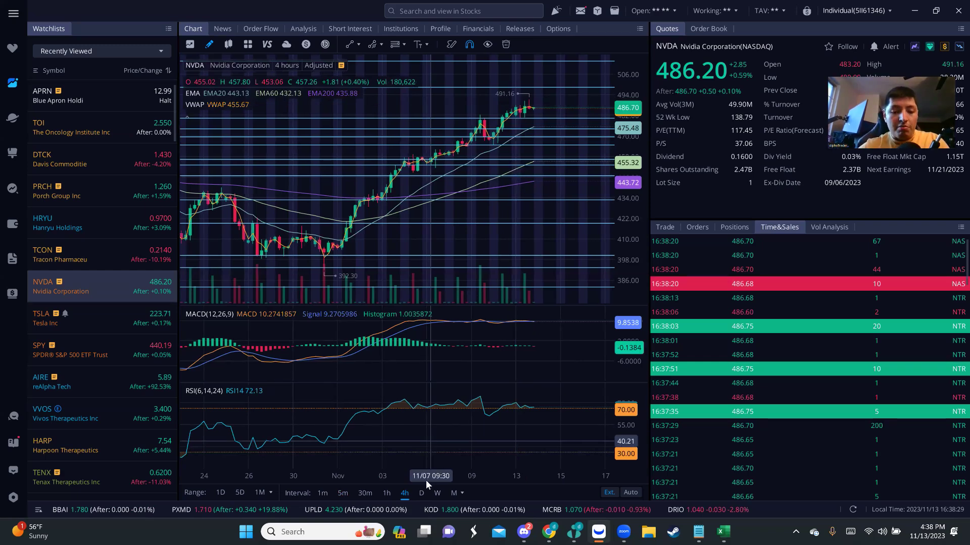
click(422, 493)
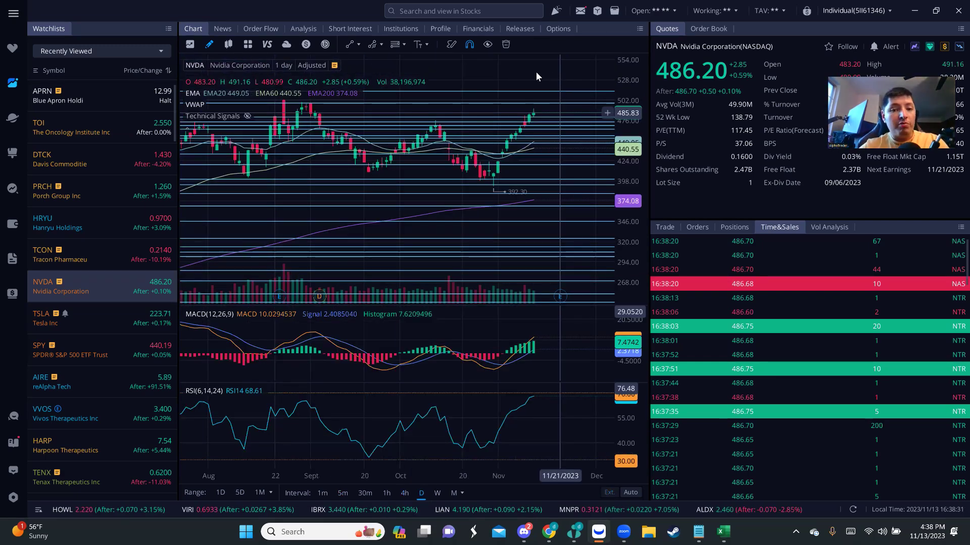
scroll(533, 91, down, 1)
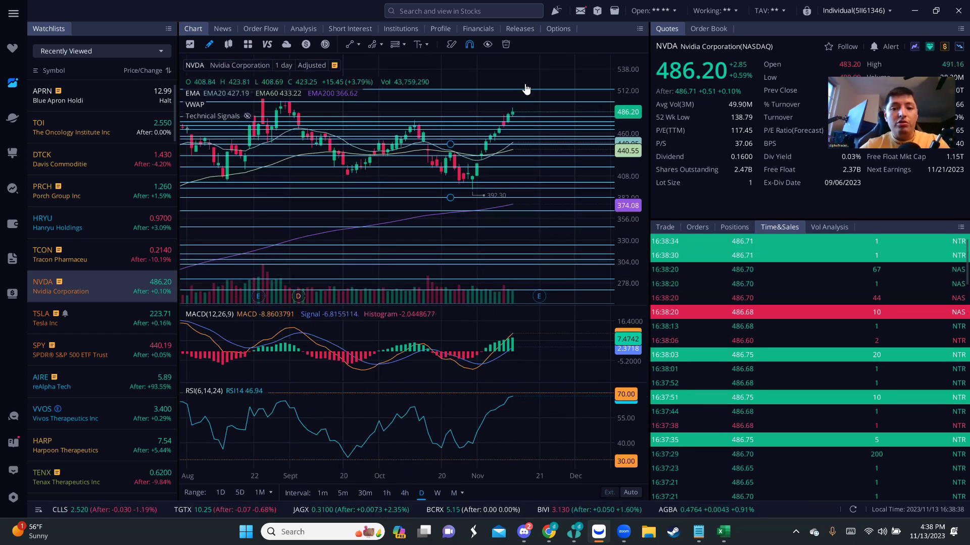
click(364, 493)
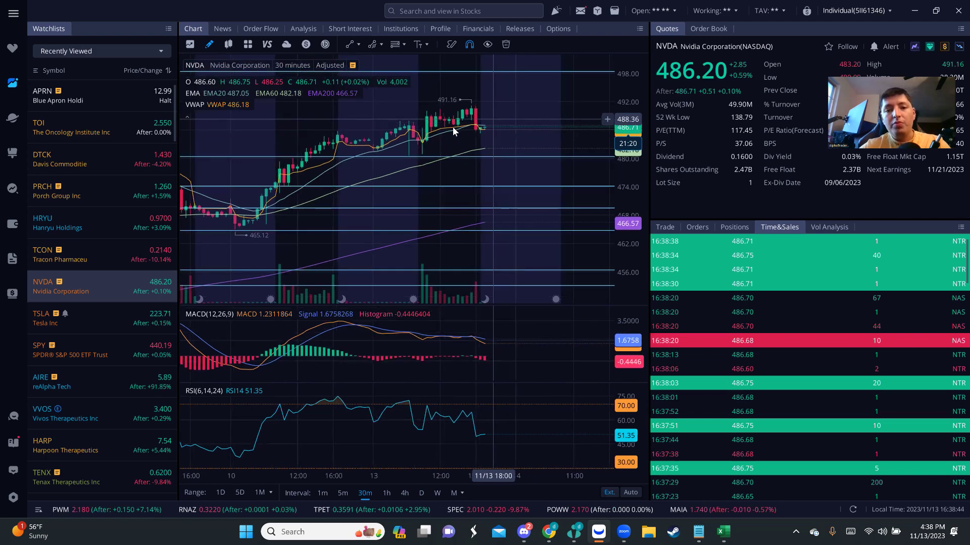
scroll(500, 118, down, 1)
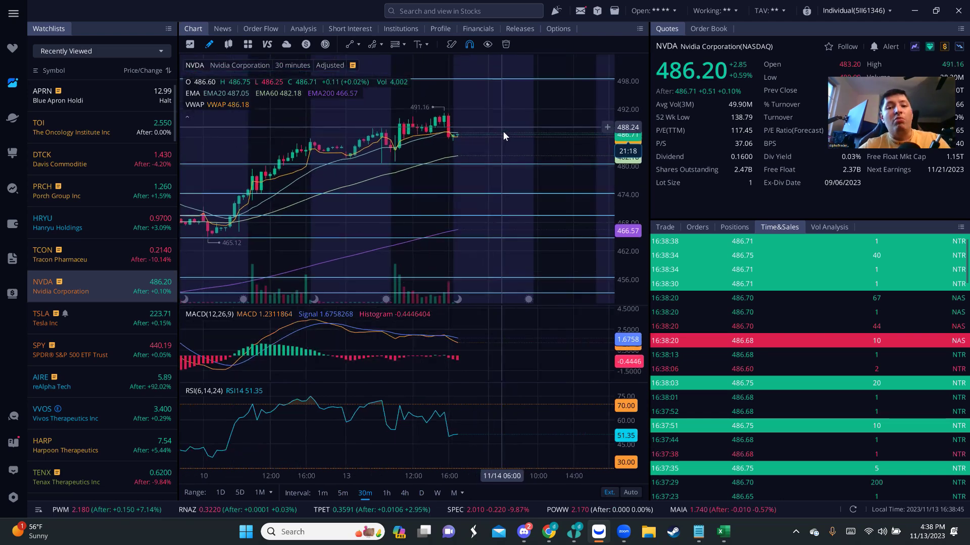
click(472, 139)
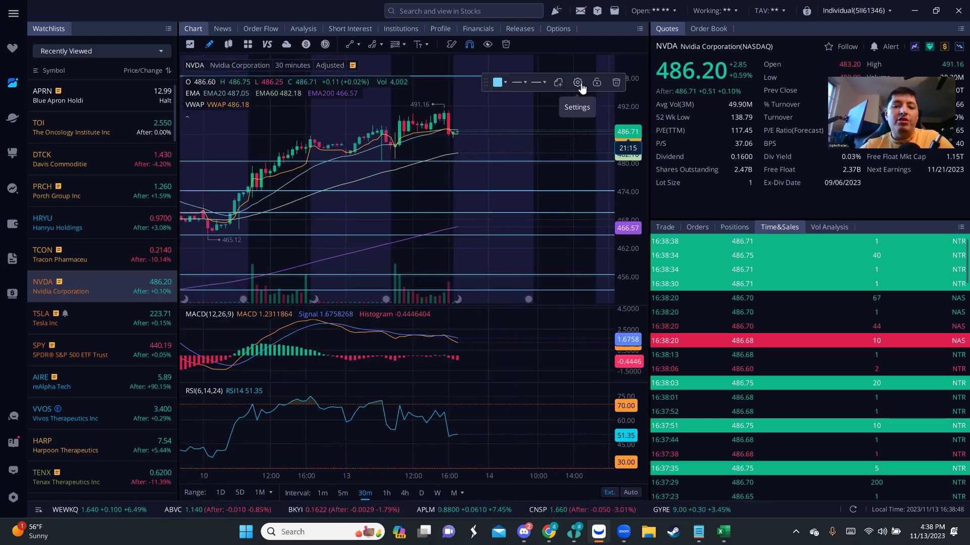
- Check NVDA's parallel level settings, view 4-hour then 1-hour candles, then open PRCH
click(577, 81)
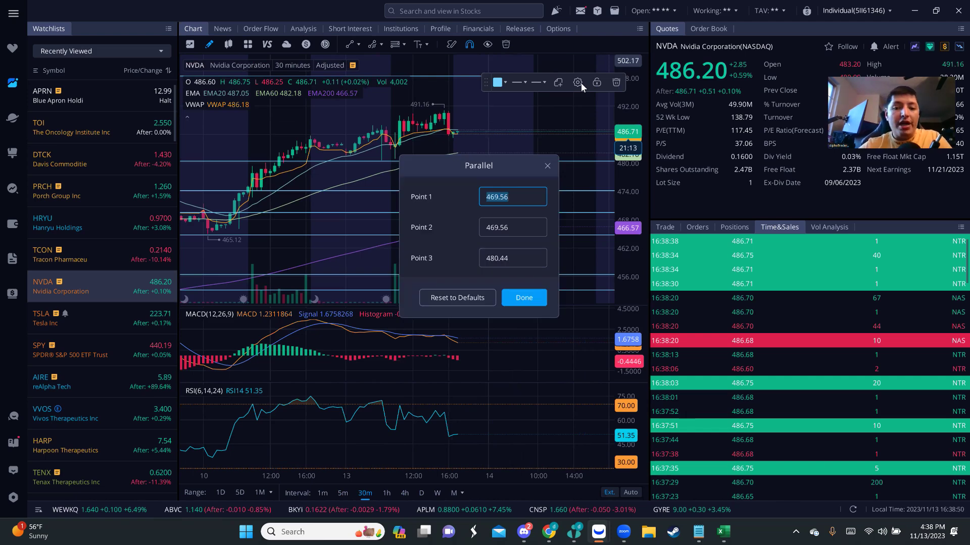
click(547, 166)
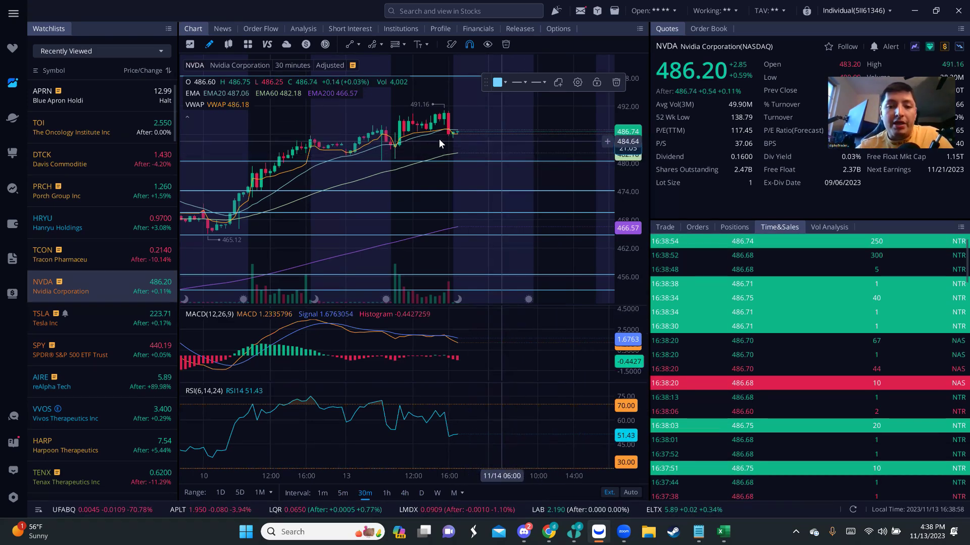
scroll(501, 133, down, 2)
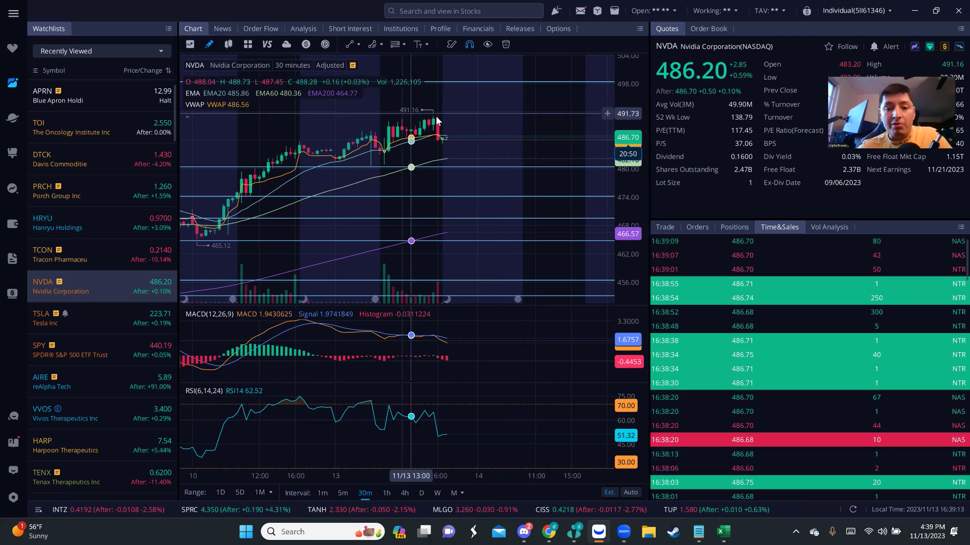
scroll(549, 132, down, 2)
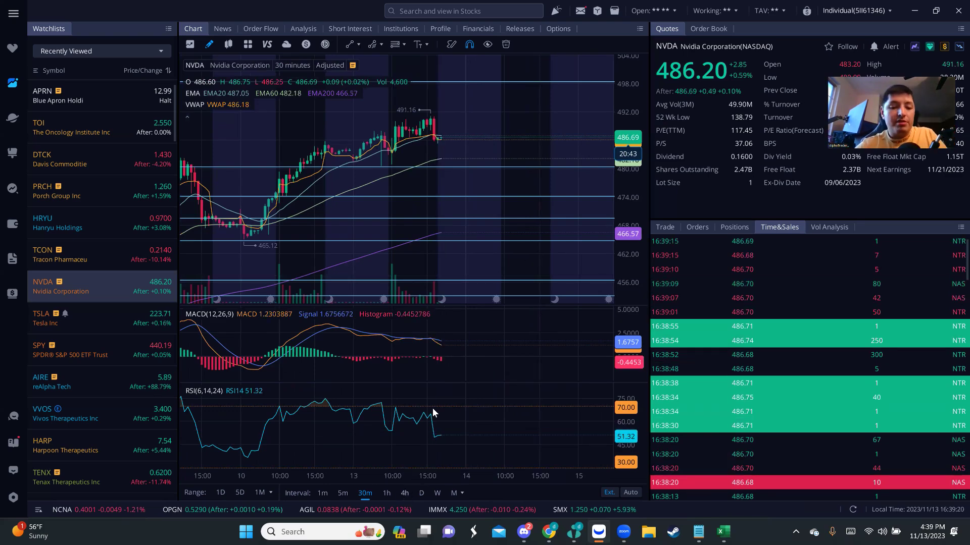
click(405, 493)
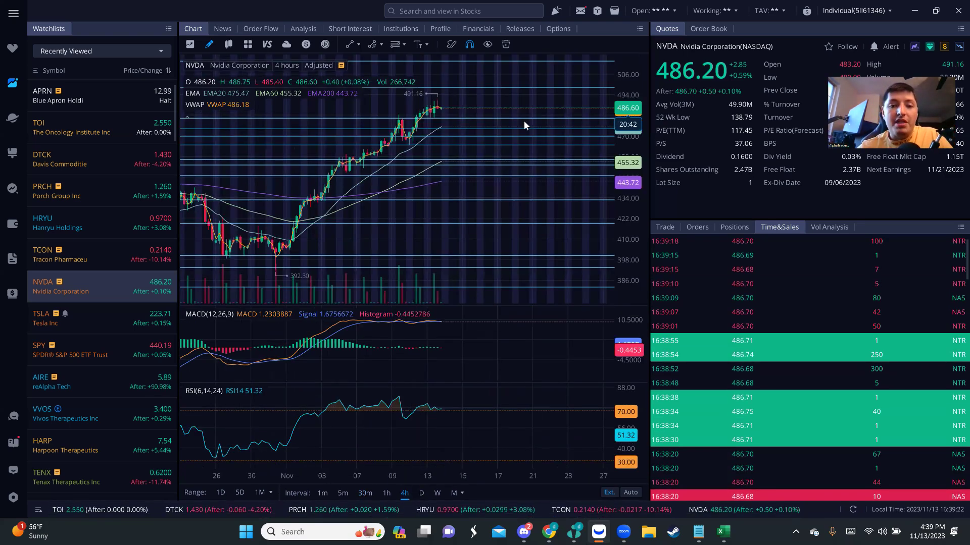
click(387, 493)
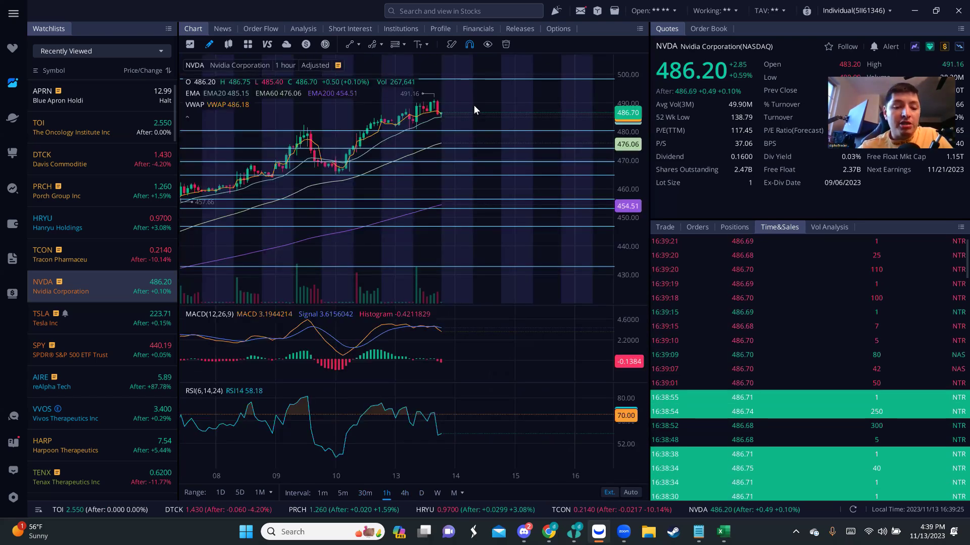
scroll(473, 105, down, 2)
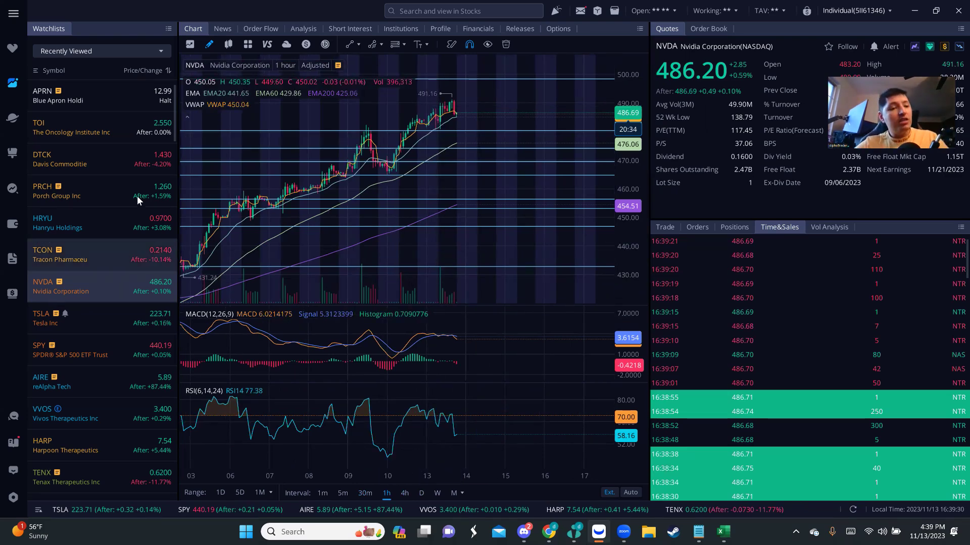
click(116, 189)
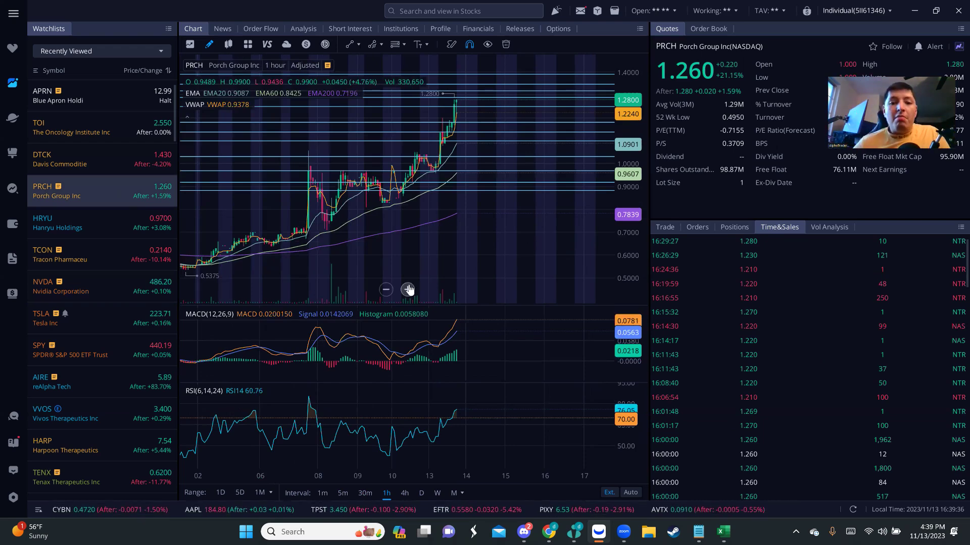
- Shift PRCH's price view down and switch it to daily candles
drag(457, 217, 472, 270)
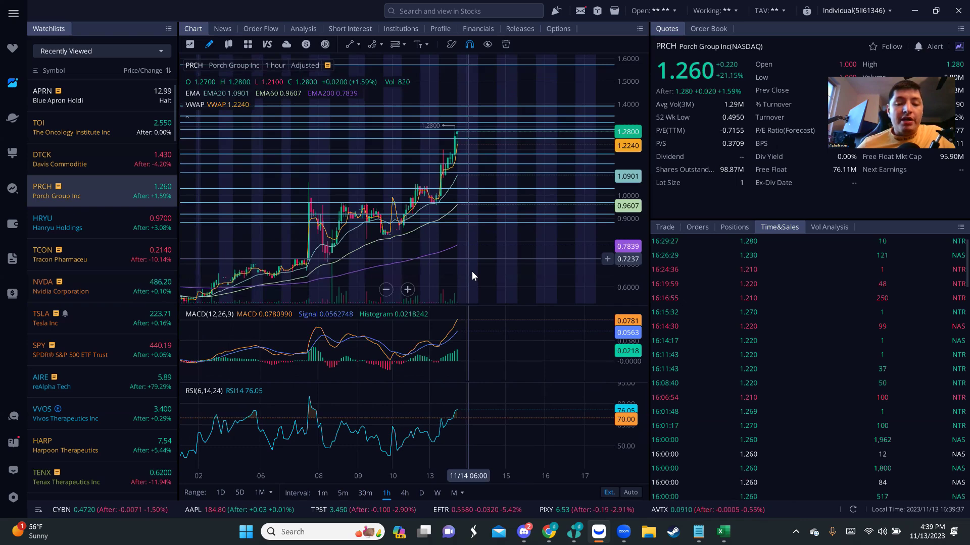
scroll(413, 484, up, 2)
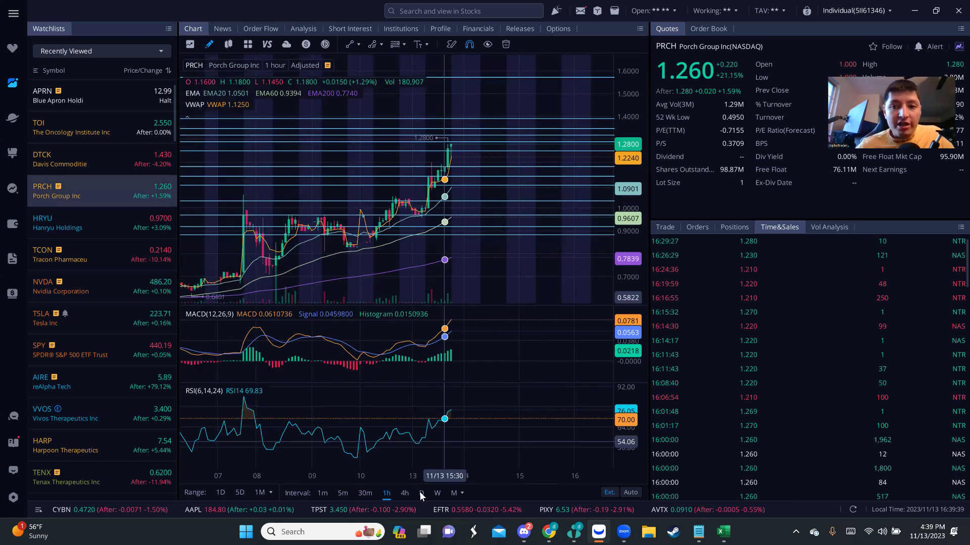
key(d)
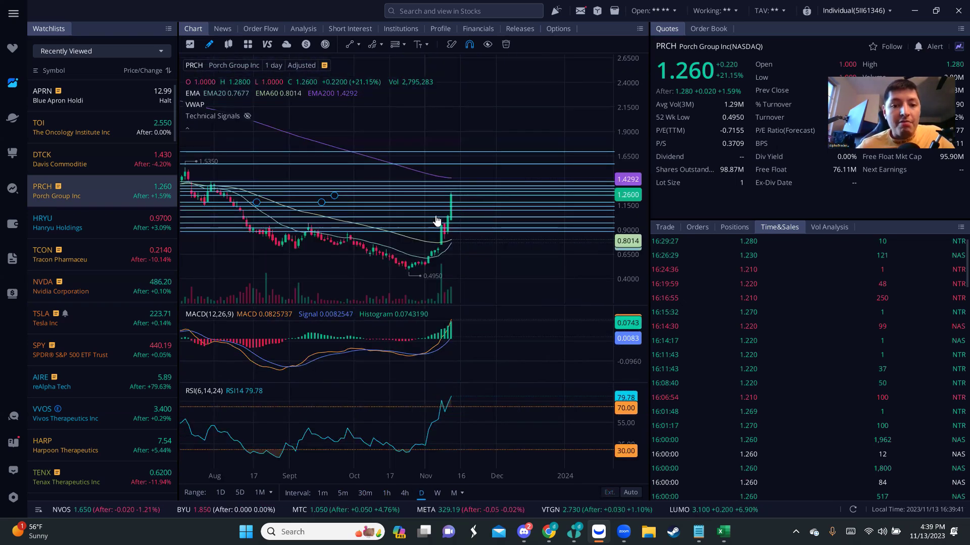
scroll(632, 254, up, 3)
scroll(443, 240, down, 2)
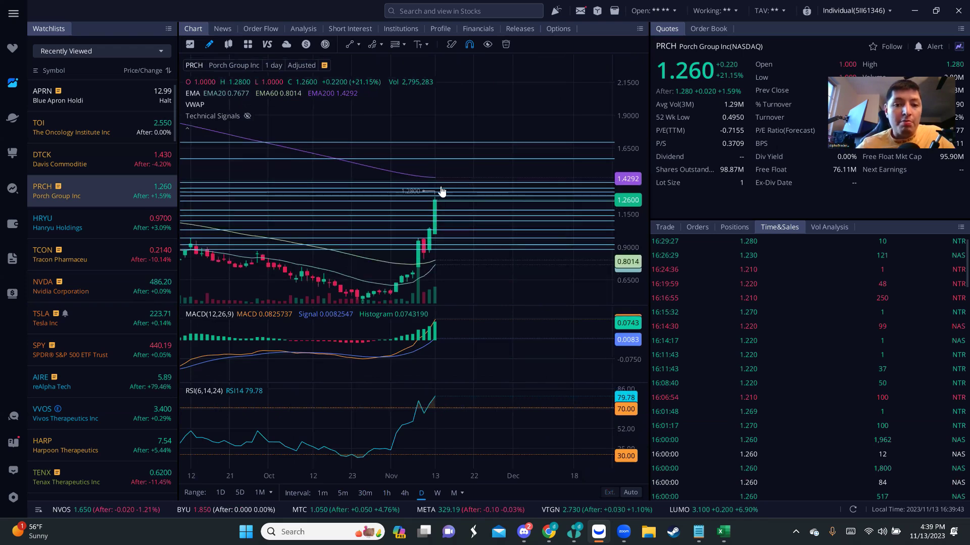
scroll(442, 241, down, 2)
scroll(443, 240, up, 1)
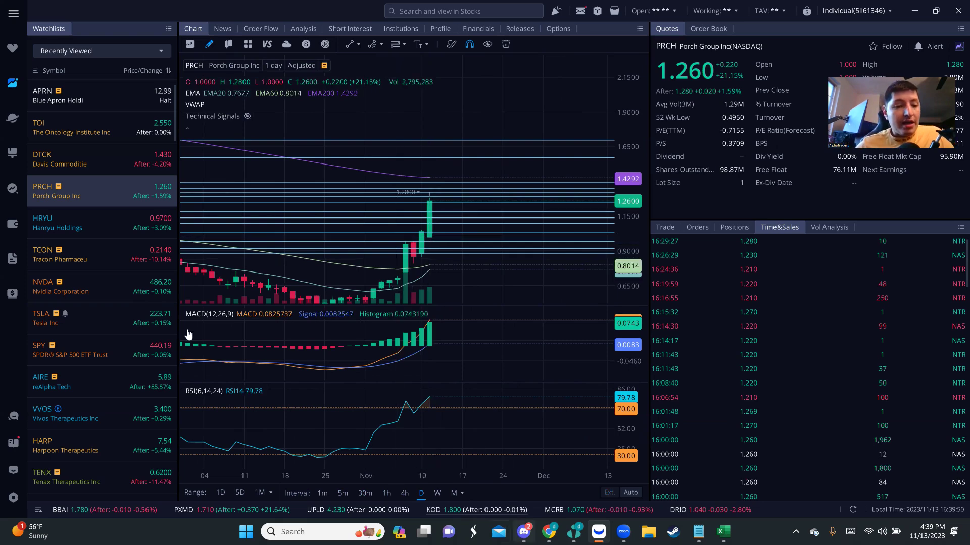
key(alt+Tab)
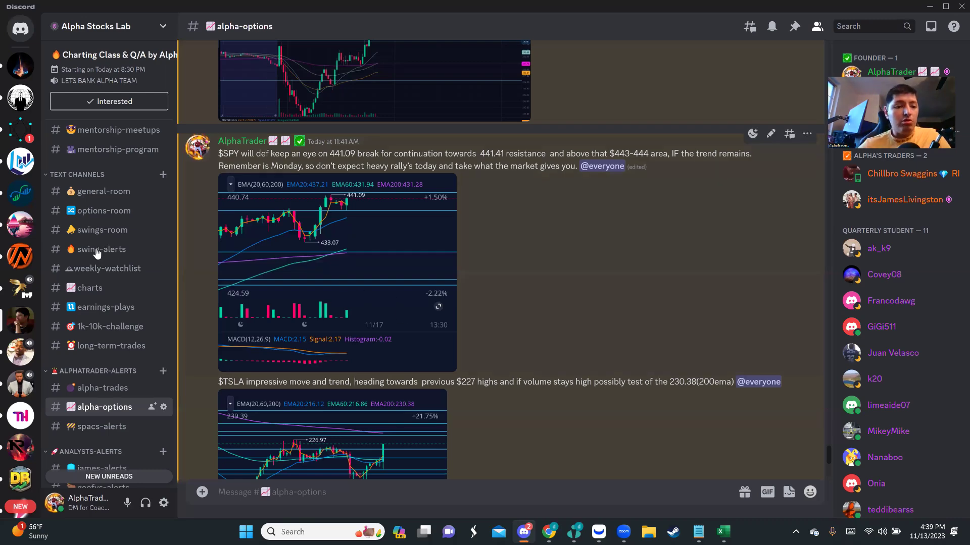
mouse_move(106, 249)
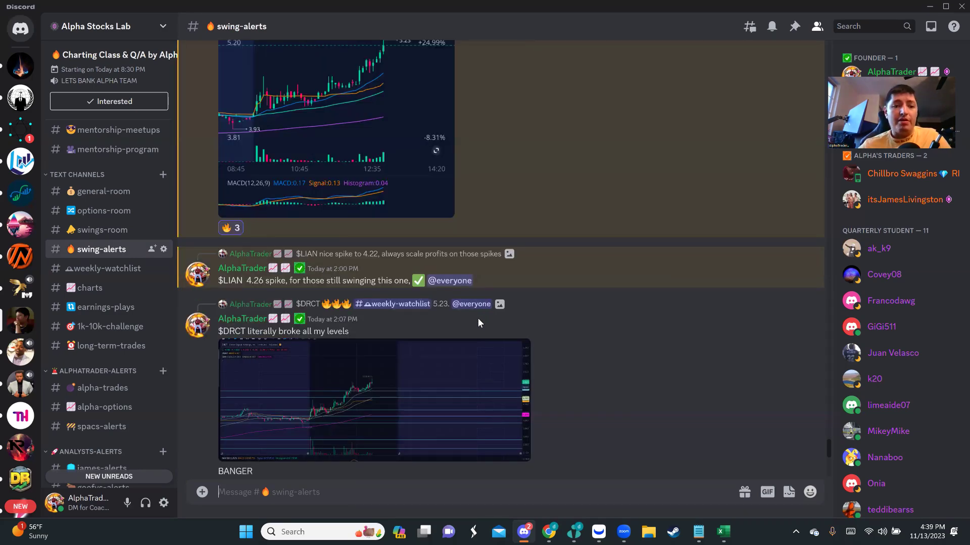
- Jump back to the earlier PRCH insider-buying alerts in #swing-alerts, then return to Webull
click(479, 314)
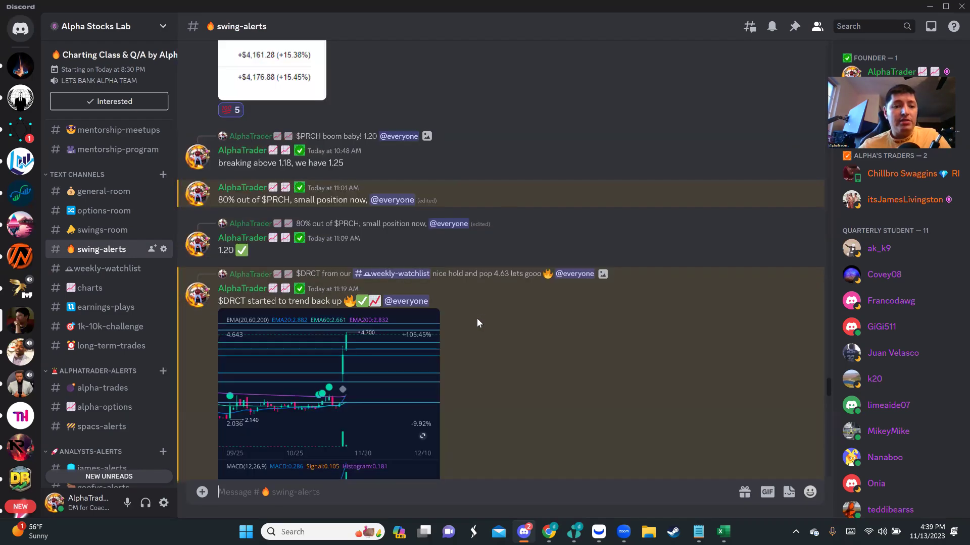
scroll(299, 246, up, 5)
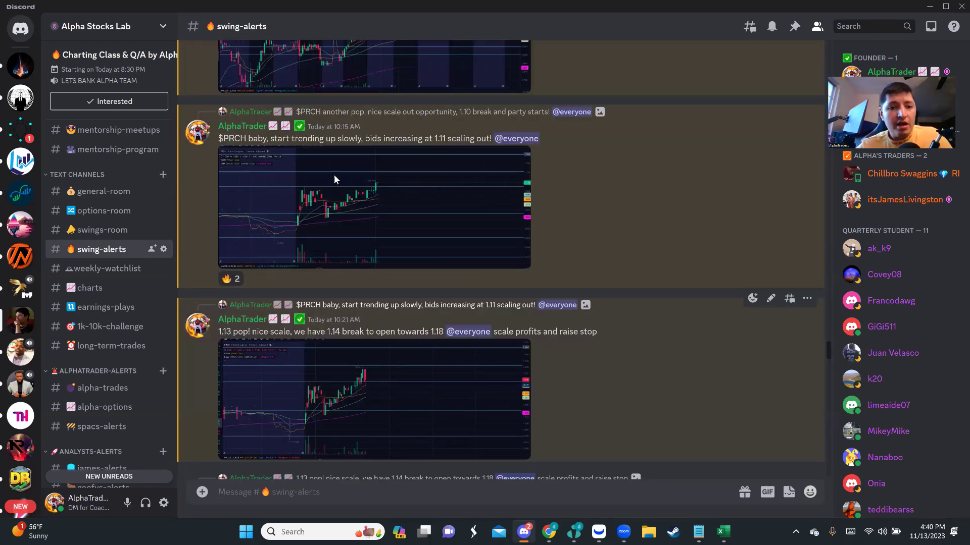
scroll(334, 180, up, 3)
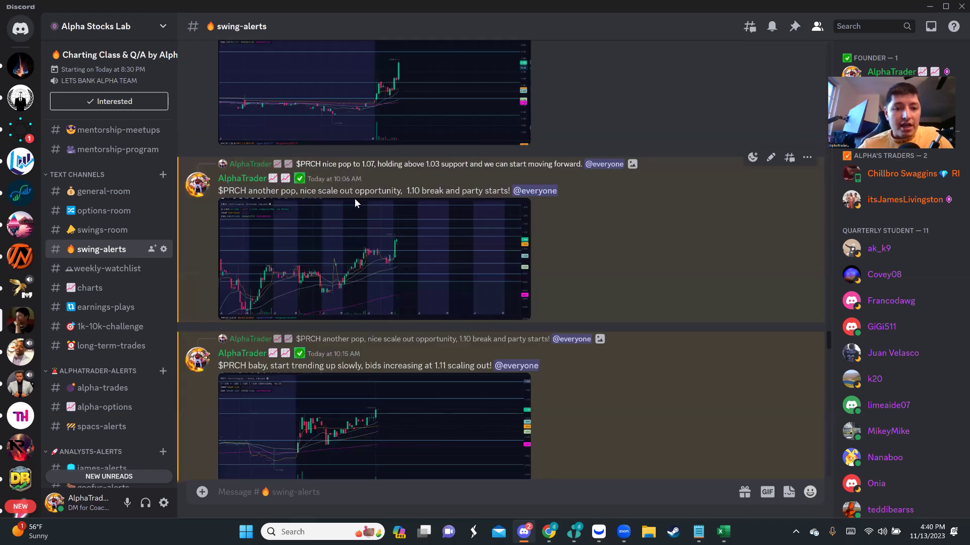
scroll(353, 199, up, 5)
scroll(336, 195, up, 3)
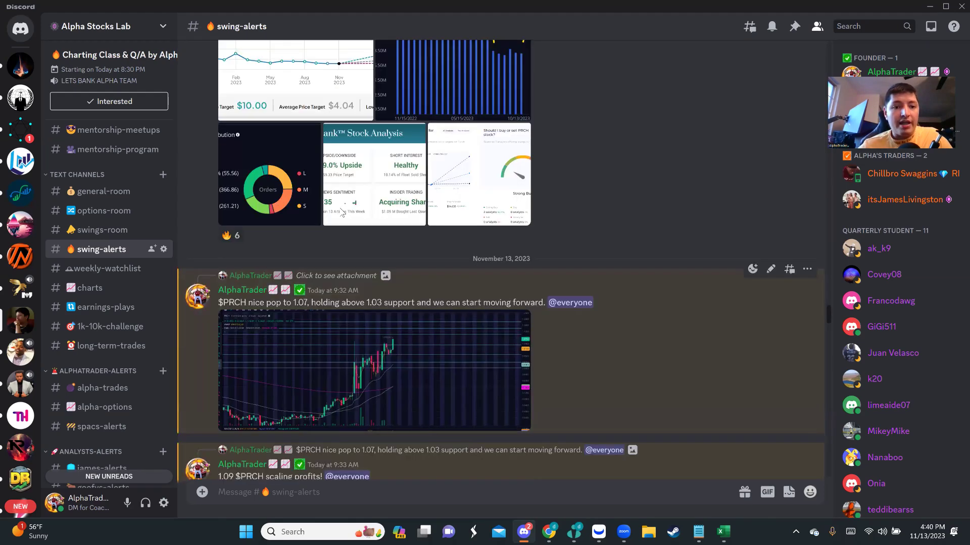
scroll(340, 212, up, 3)
scroll(355, 222, up, 4)
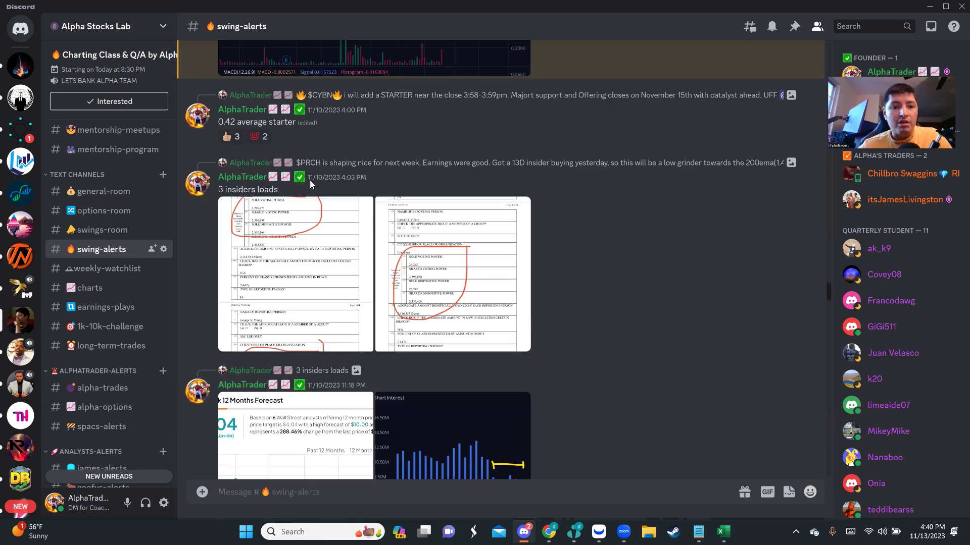
scroll(310, 183, down, 1)
scroll(364, 265, down, 3)
scroll(326, 357, down, 2)
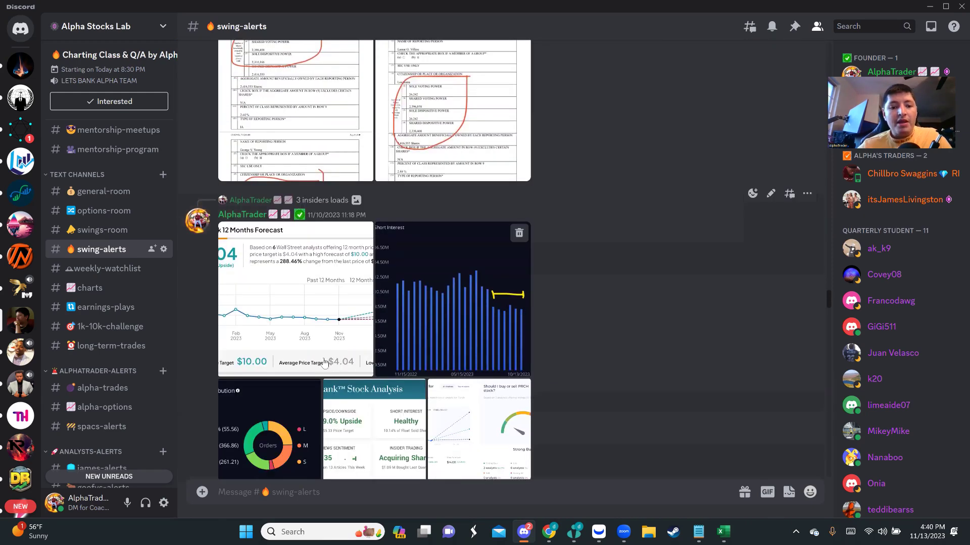
scroll(326, 363, down, 1)
scroll(409, 273, down, 1)
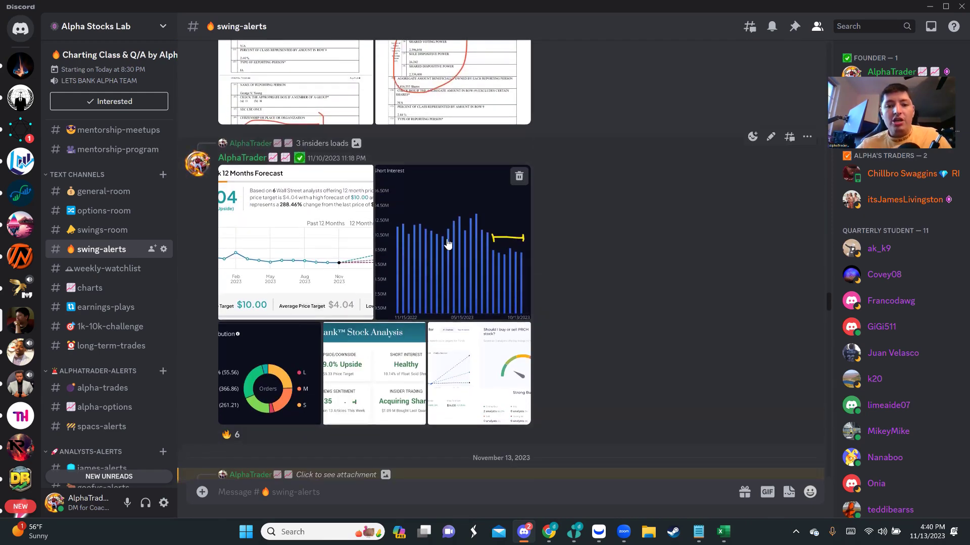
scroll(484, 245, up, 4)
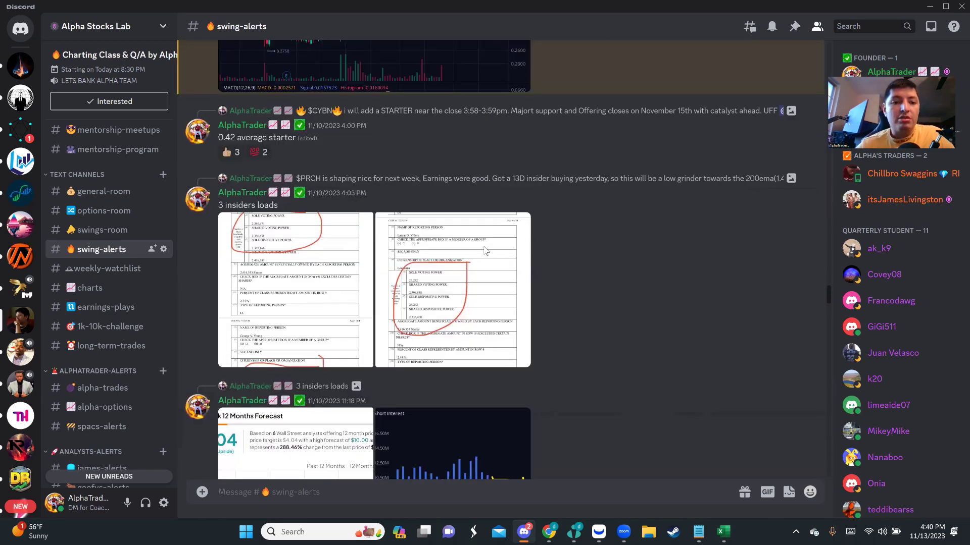
scroll(478, 248, down, 1)
scroll(480, 251, down, 4)
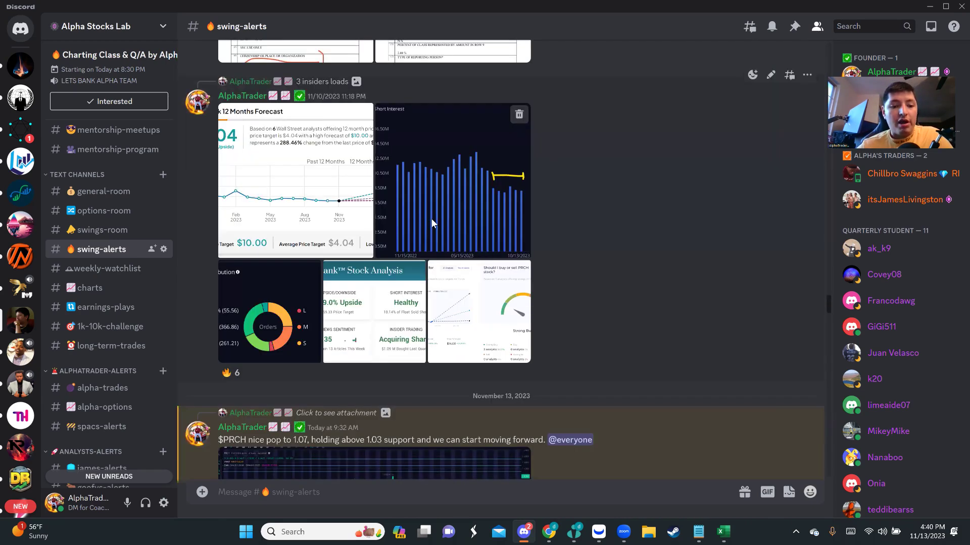
scroll(428, 220, down, 4)
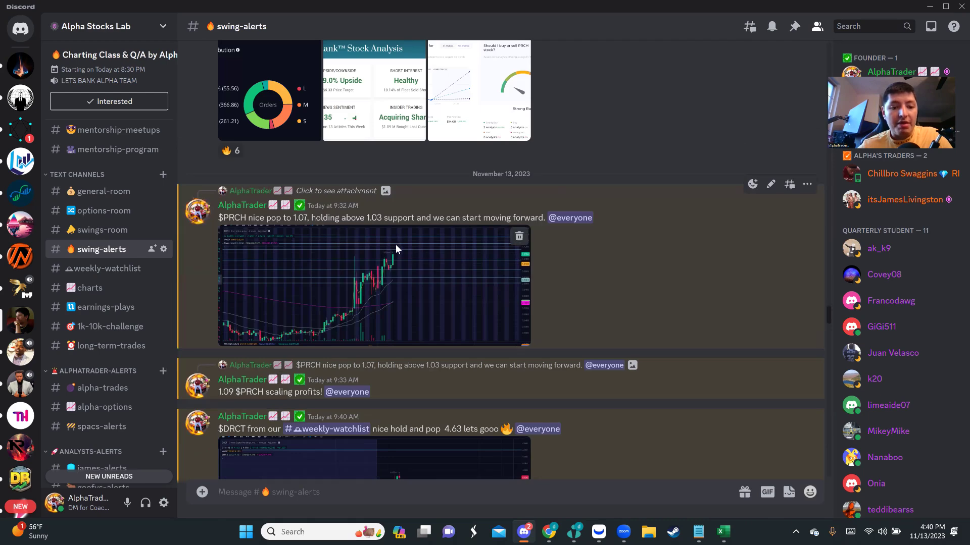
scroll(396, 245, down, 1)
scroll(380, 267, down, 2)
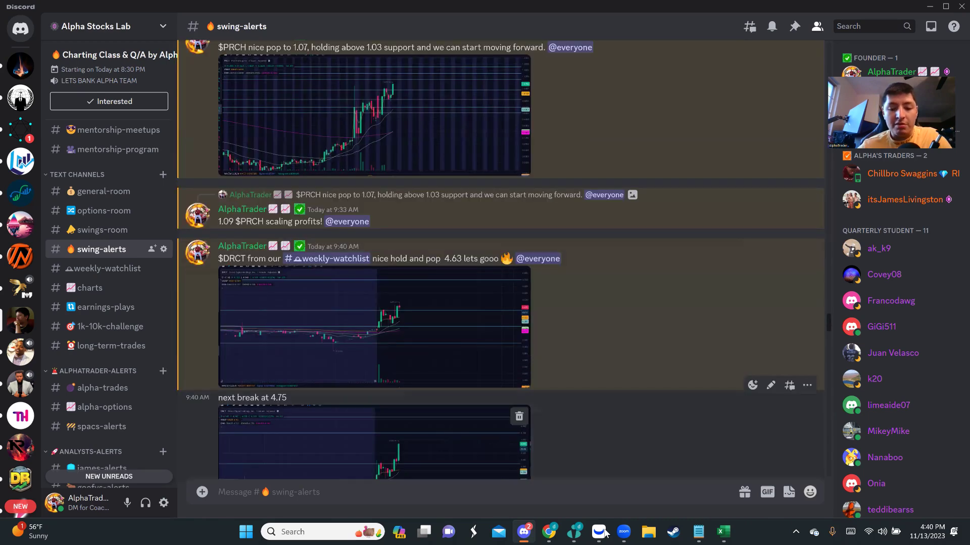
click(523, 533)
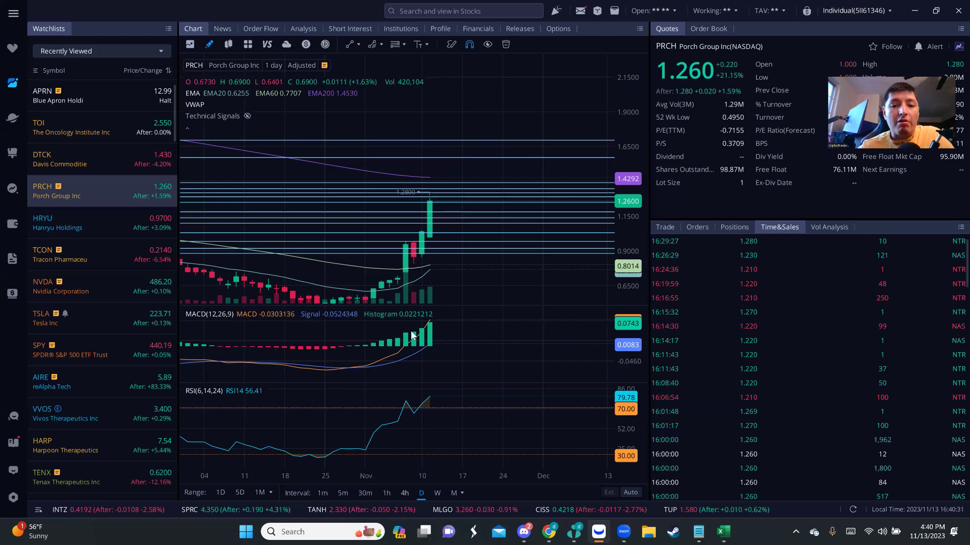
- View PRCH on 4-hour candles, check a level line's settings, then open DTCK
click(405, 493)
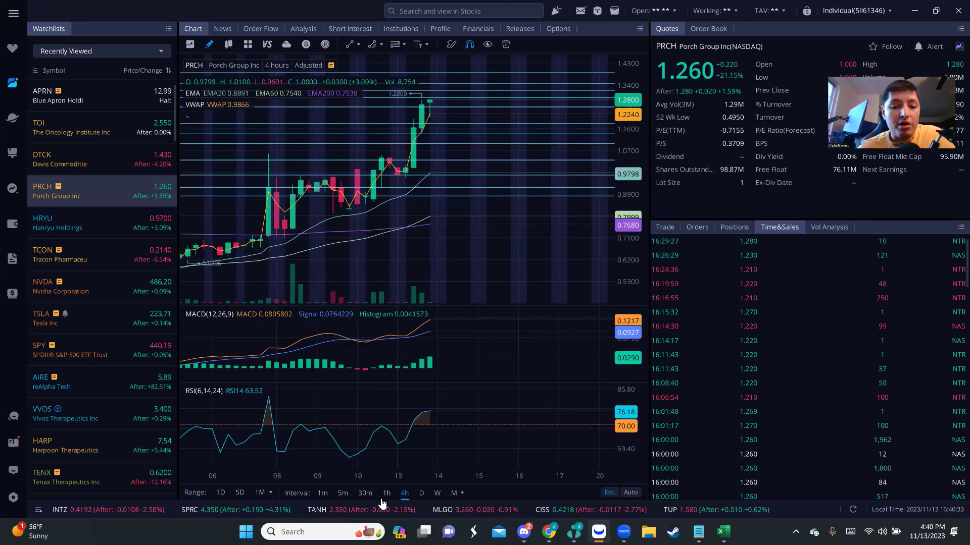
click(589, 89)
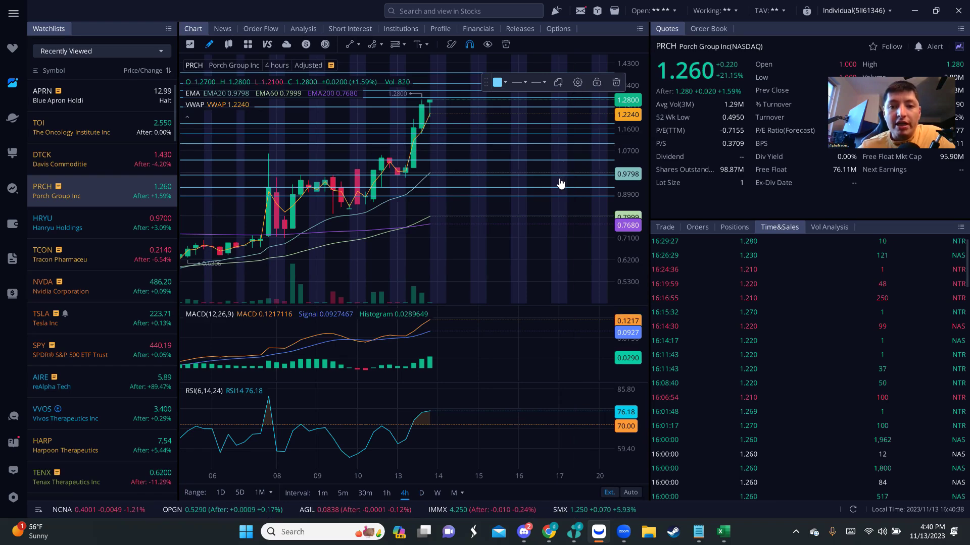
click(577, 83)
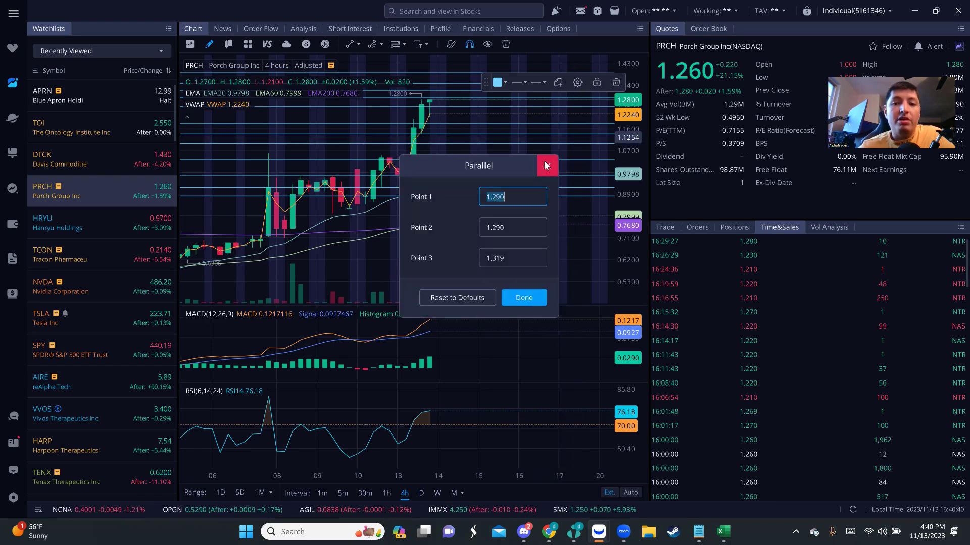
click(545, 166)
scroll(498, 253, down, 2)
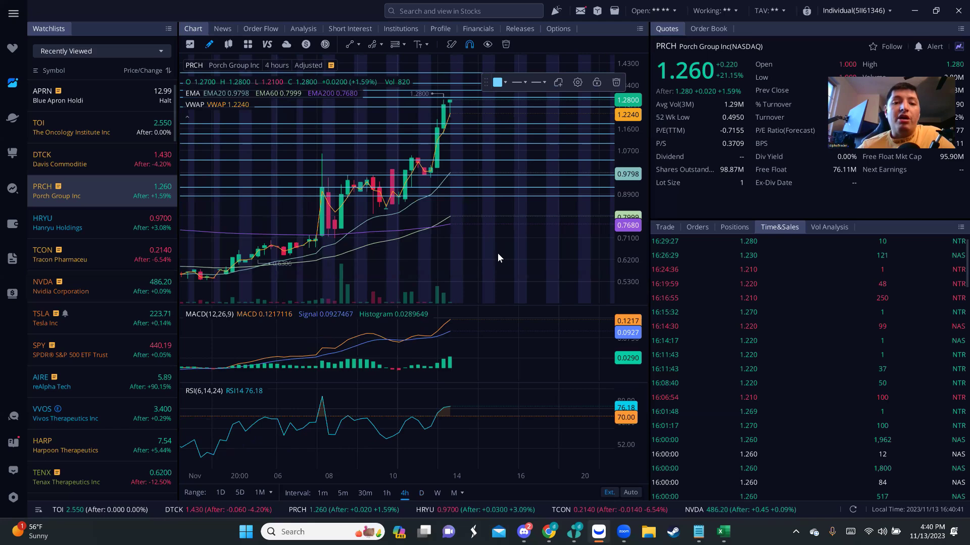
scroll(504, 241, up, 1)
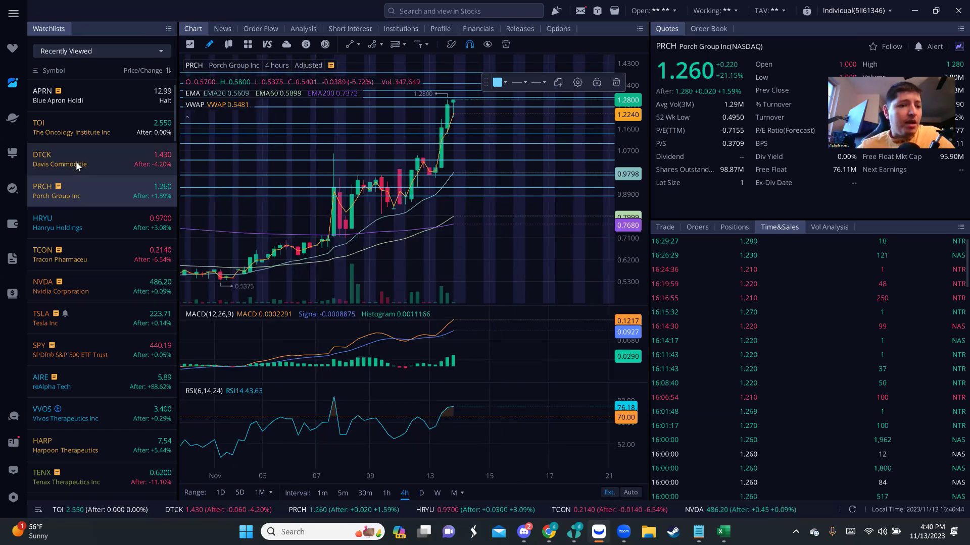
click(98, 155)
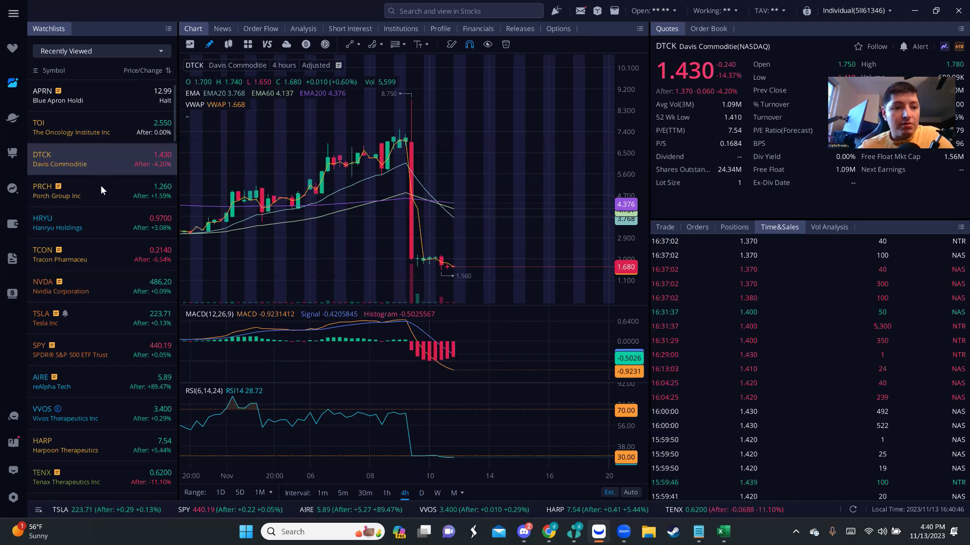
scroll(101, 185, down, 3)
- Read the DRCT swing alerts, view DRCT on daily candles, then enlarge the watchlist post's chart
click(523, 532)
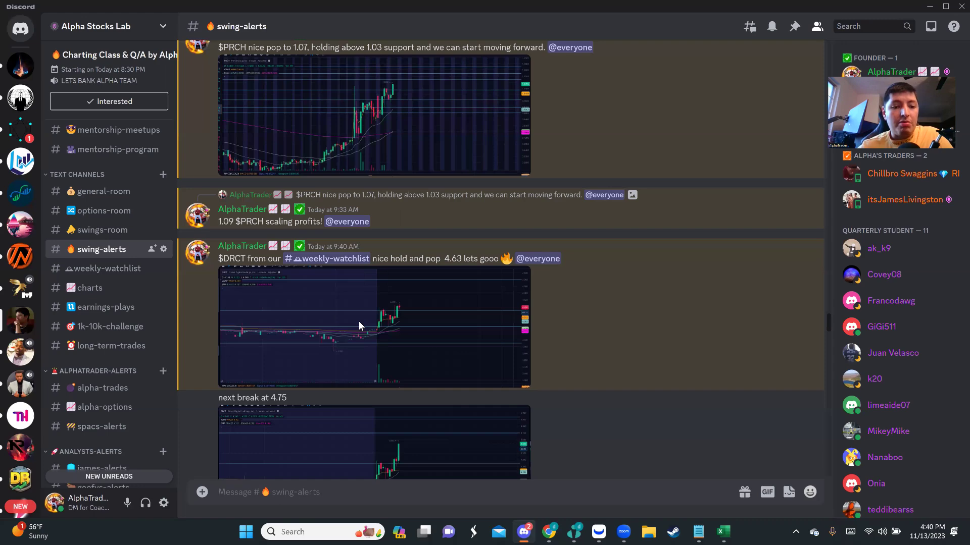
scroll(359, 321, down, 5)
scroll(358, 320, down, 5)
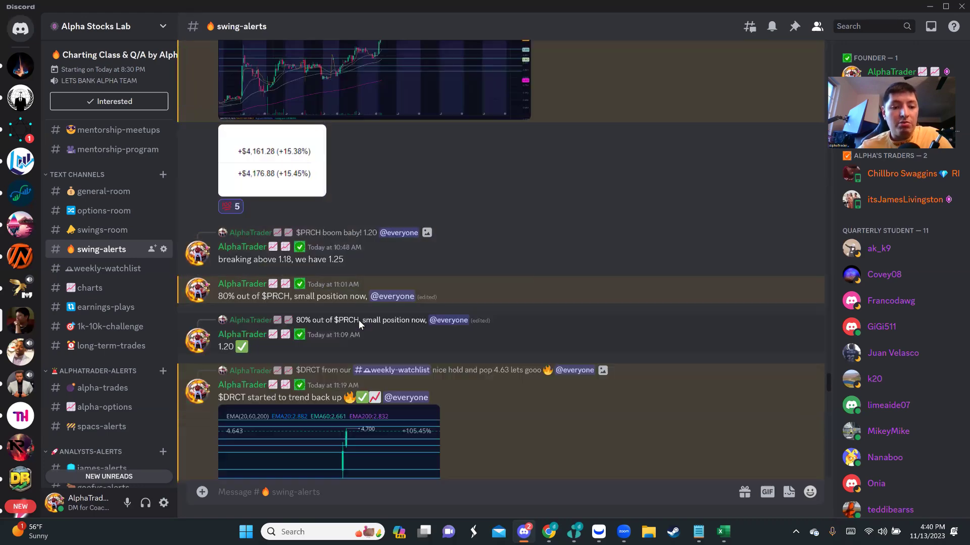
scroll(363, 303, down, 3)
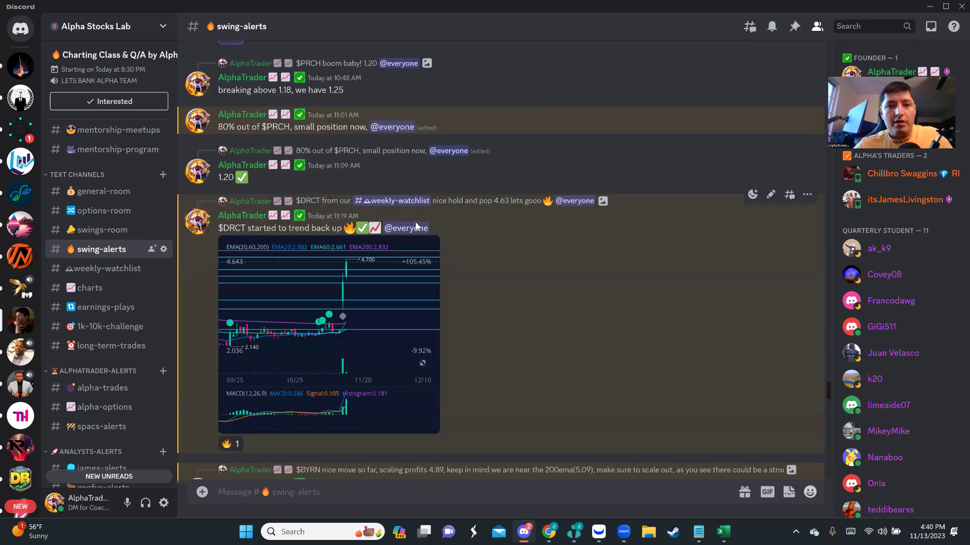
key(alt+Tab)
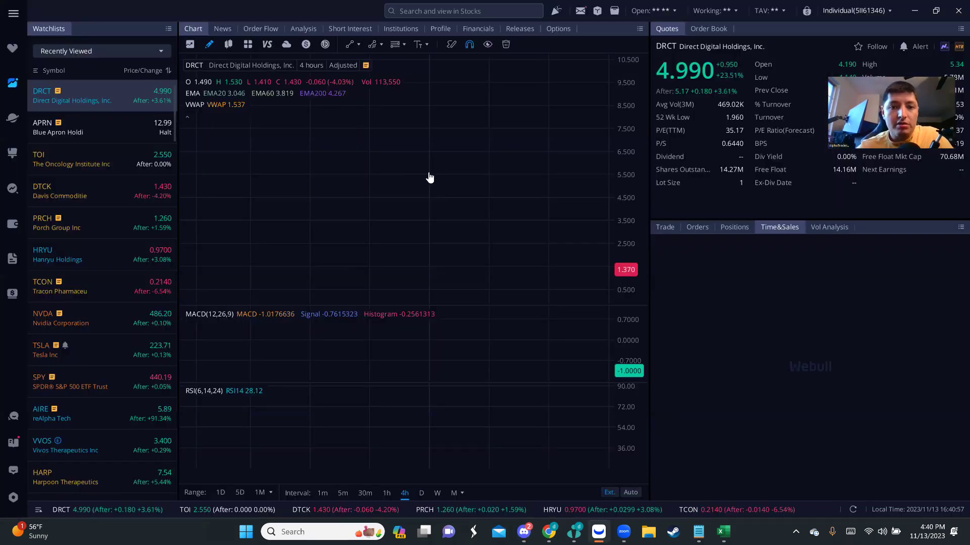
click(421, 492)
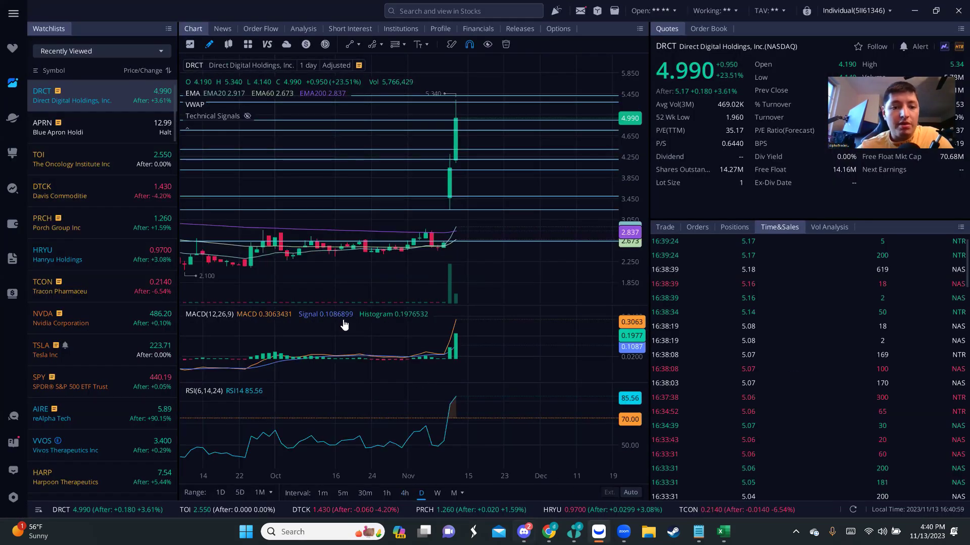
key(alt+Tab)
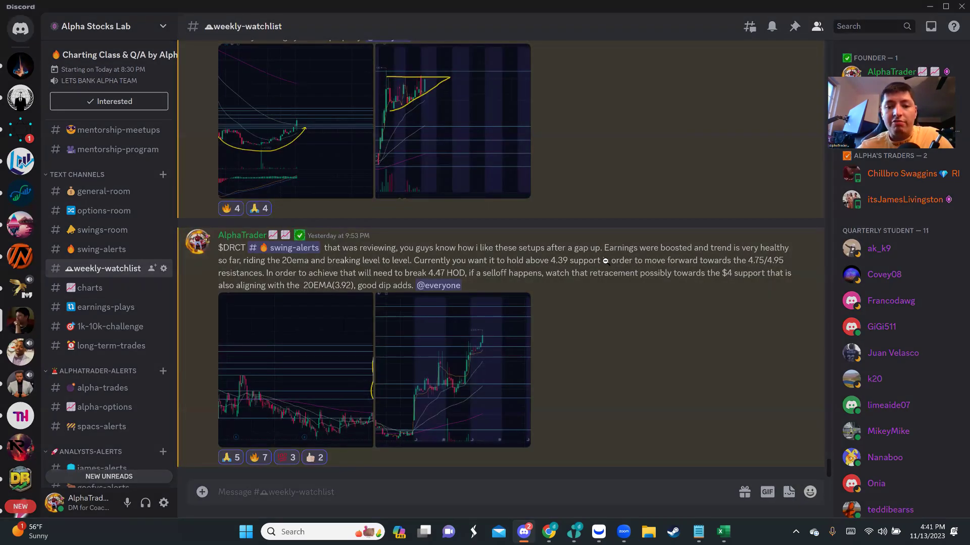
click(634, 302)
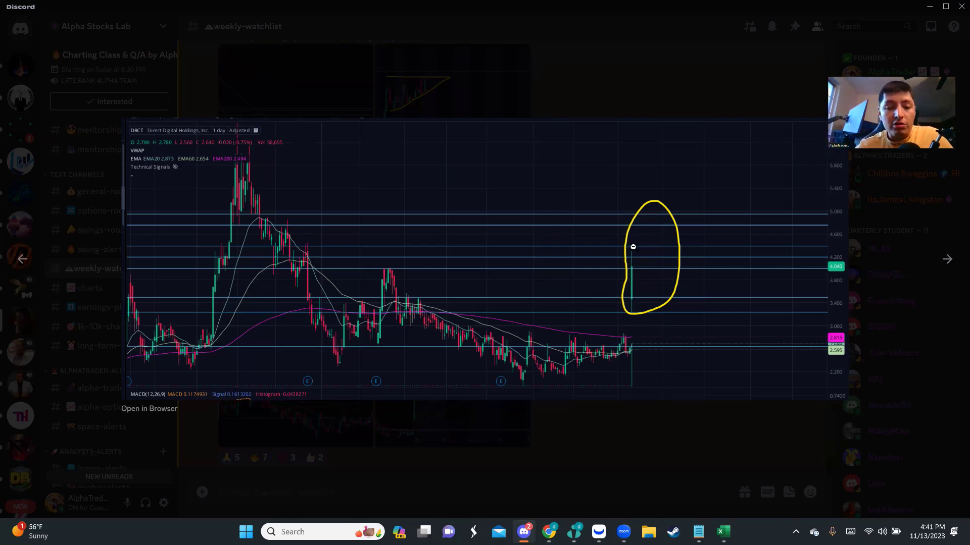
- Close the enlarged DRCT image, highlight the 4.75/4.95 resistance targets, and return to Webull's DRCT chart
key(alt+Tab)
key(alt+Tab)
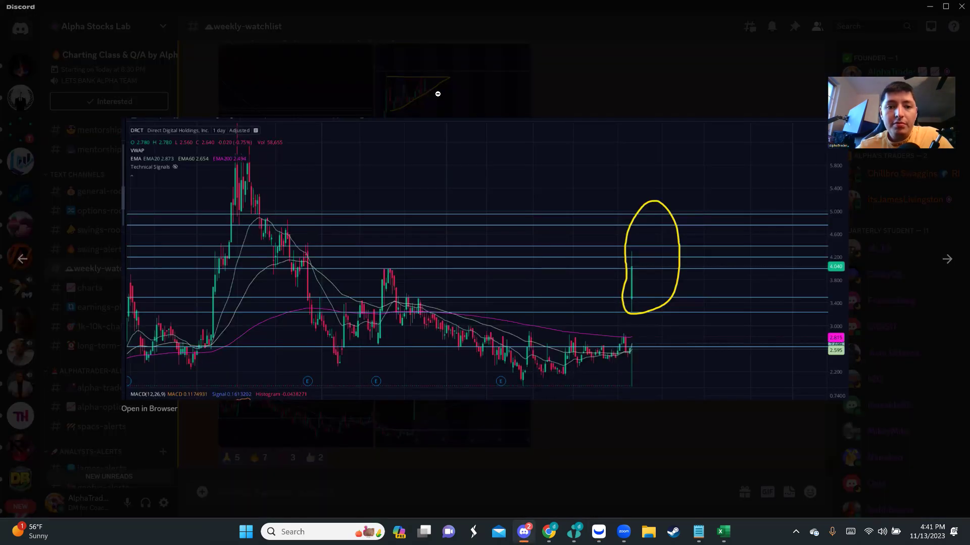
click(461, 99)
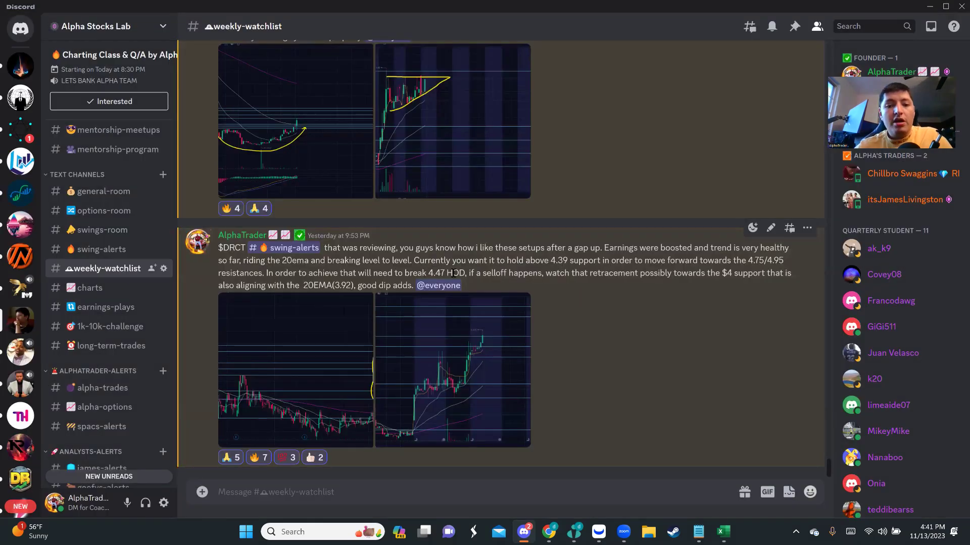
drag(749, 260, 782, 263)
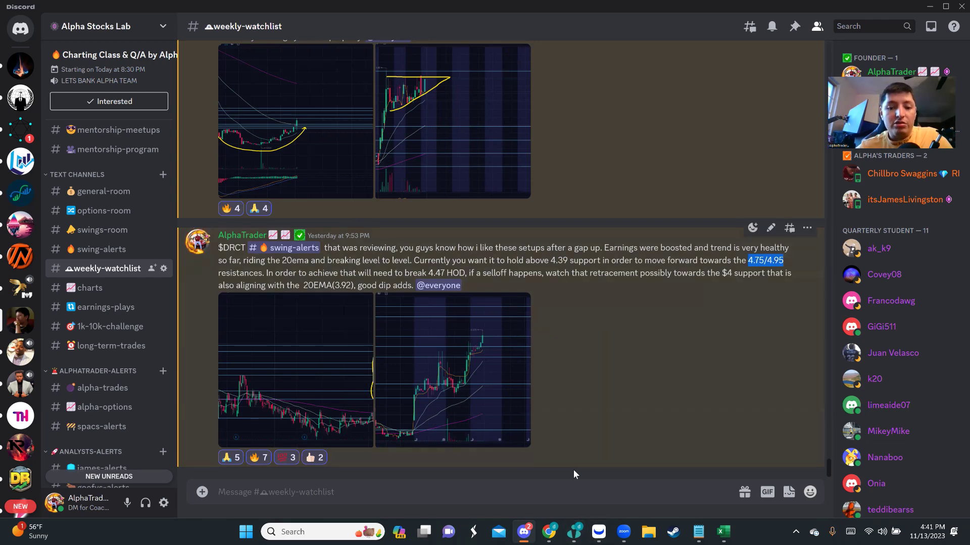
click(598, 532)
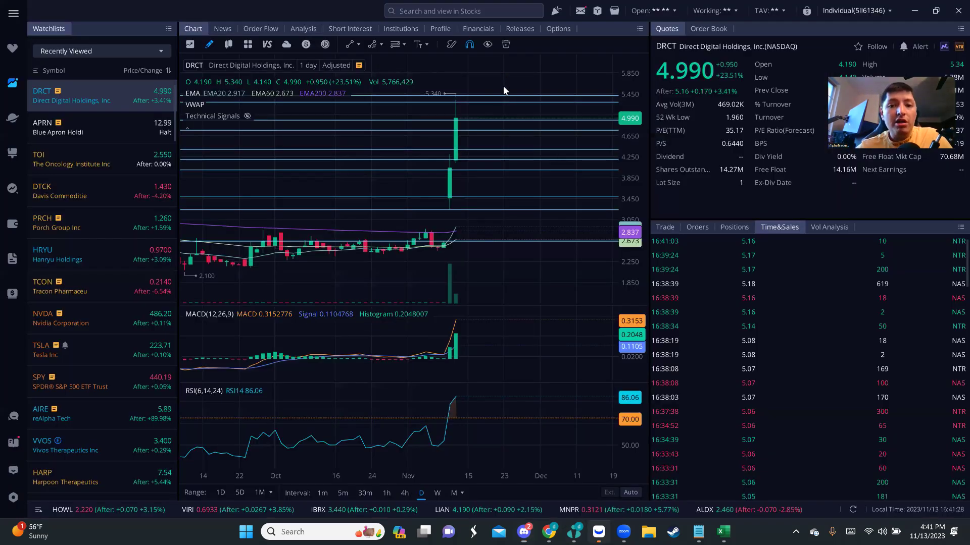
scroll(499, 96, down, 1)
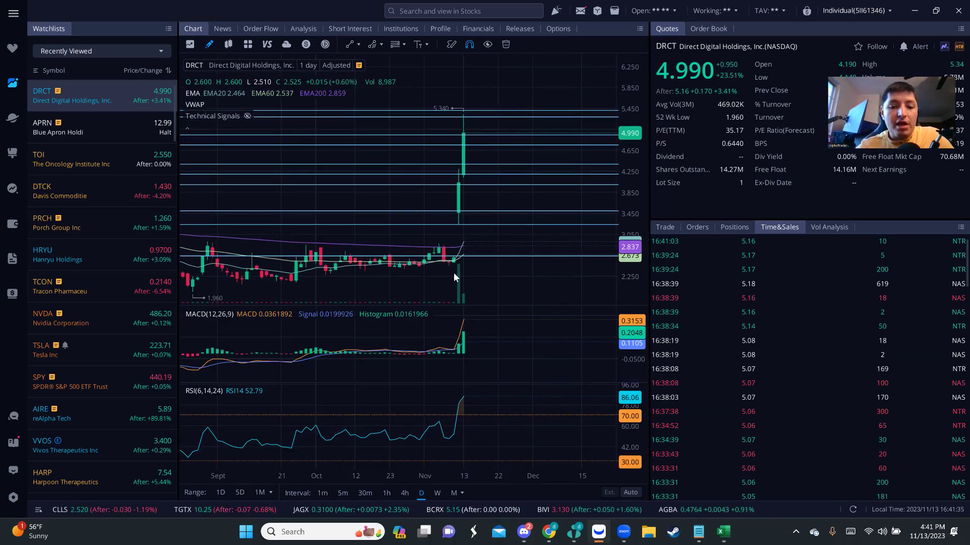
- Switch DRCT to weekly candles and pan back to show its history since 2022
click(437, 493)
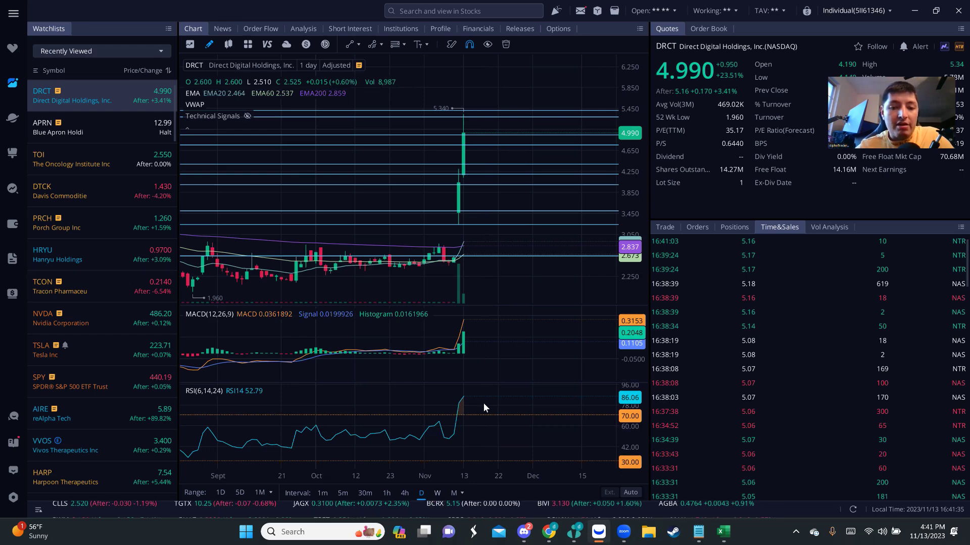
click(439, 494)
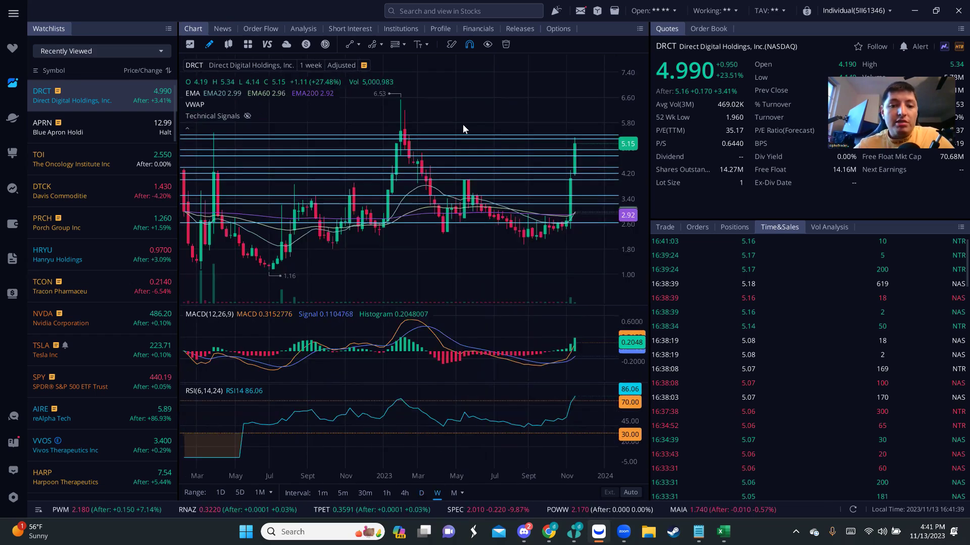
scroll(506, 106, down, 2)
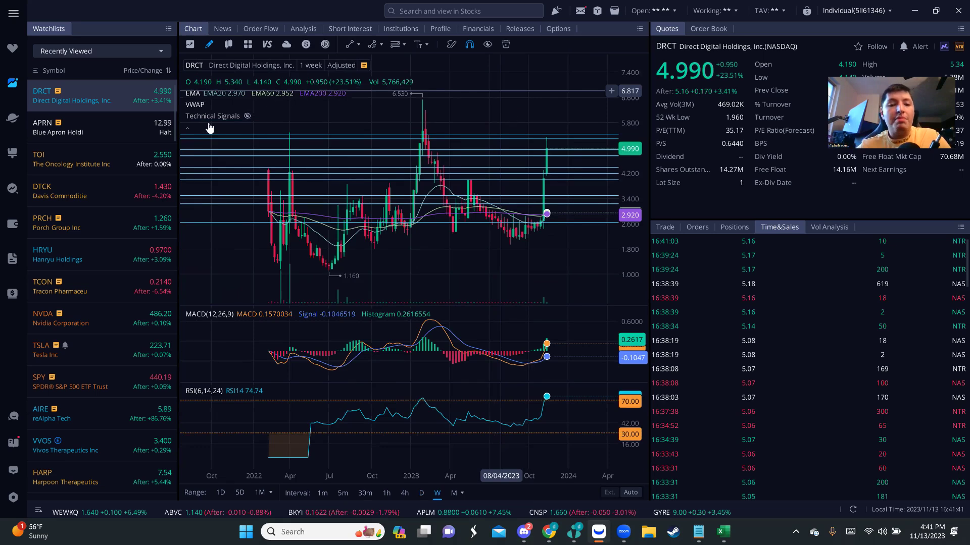
scroll(269, 129, down, 1)
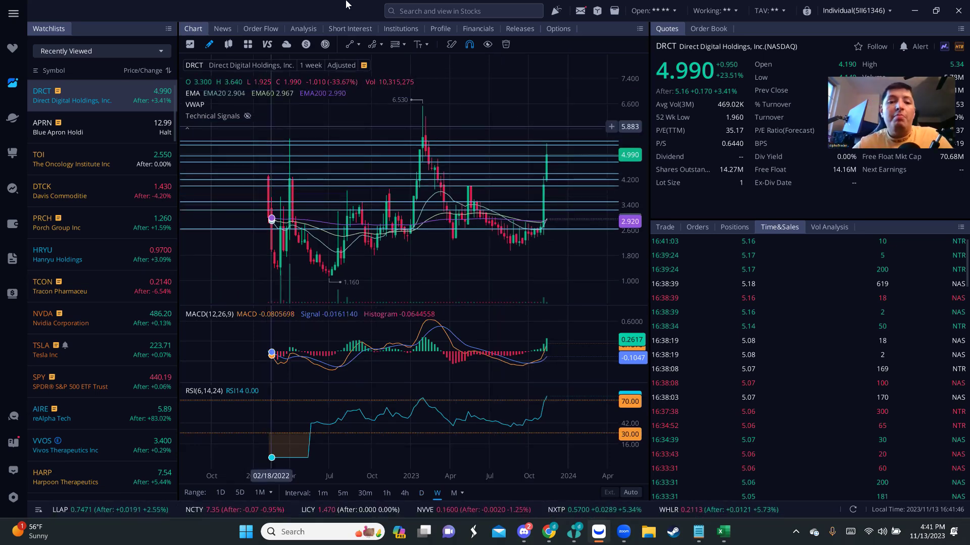
scroll(566, 95, down, 2)
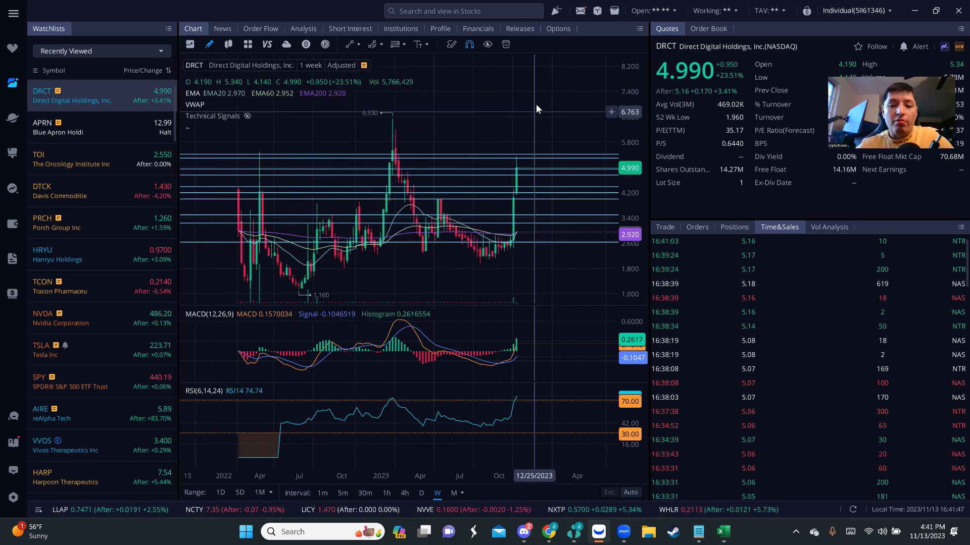
mouse_move(542, 118)
mouse_down()
mouse_move(522, 166)
mouse_move(510, 158)
mouse_up()
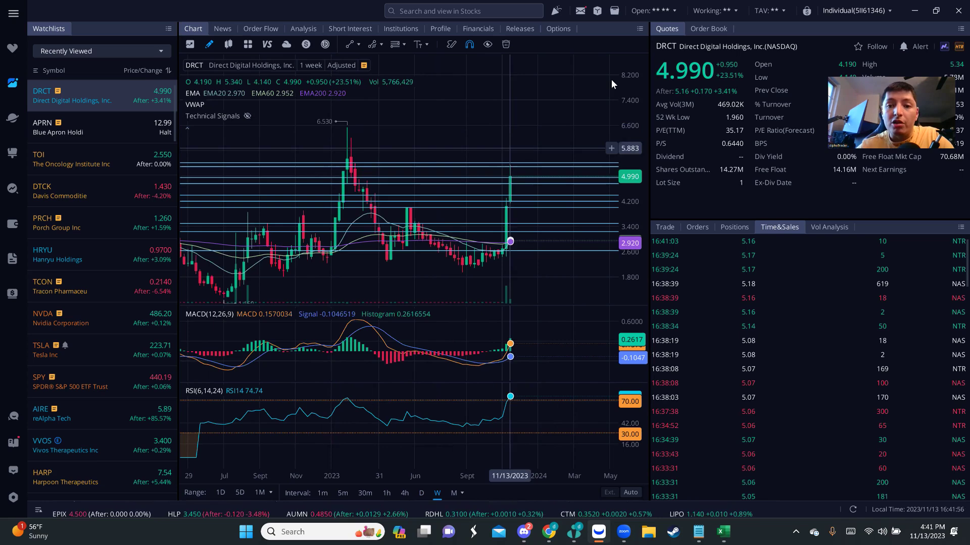
- Inspect a drawn DRCT price level's settings without changes, then load TCON
click(516, 166)
click(578, 82)
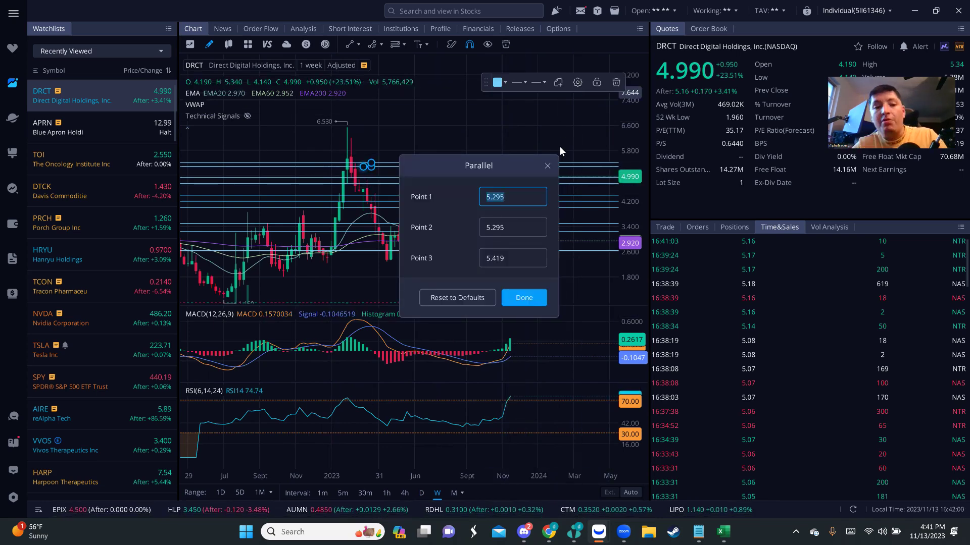
click(548, 164)
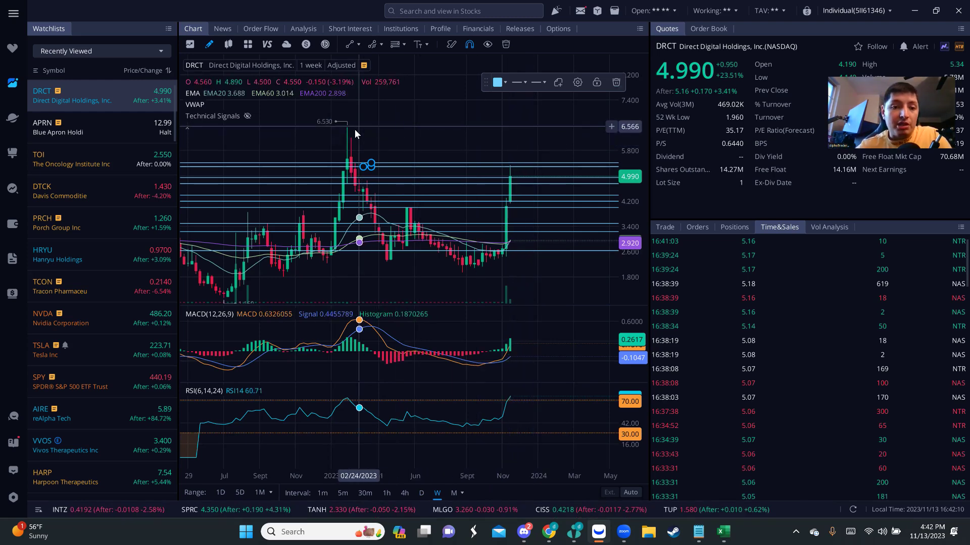
click(408, 136)
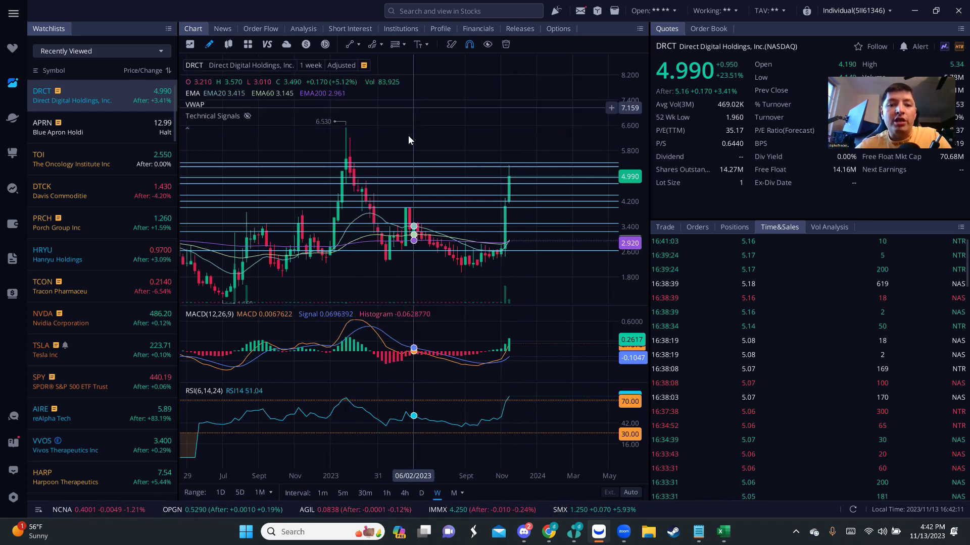
scroll(455, 137, down, 3)
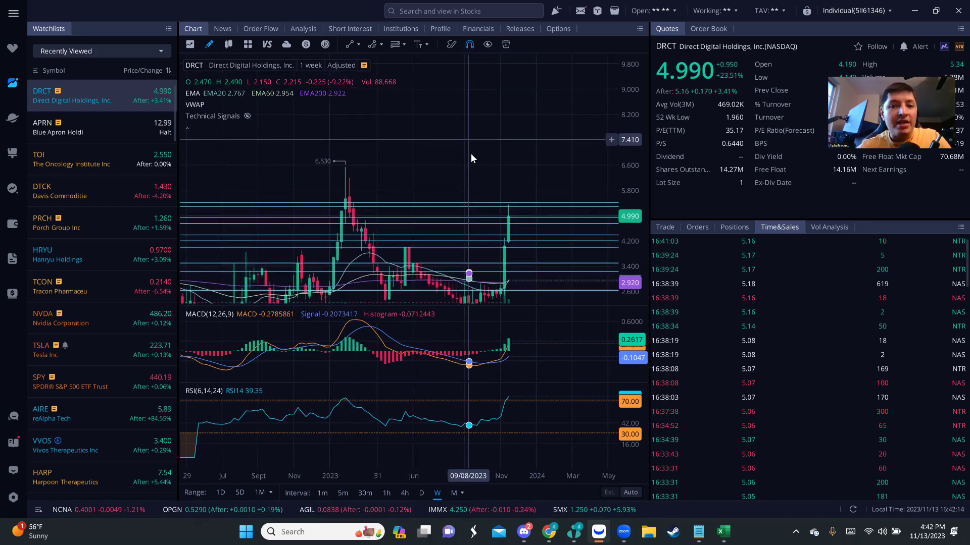
scroll(470, 153, down, 2)
scroll(466, 149, down, 2)
scroll(484, 148, down, 2)
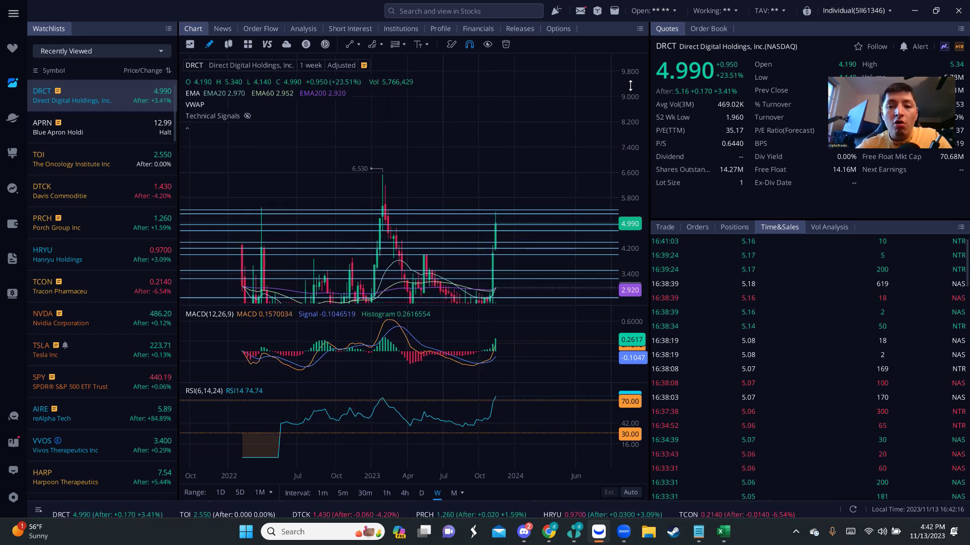
scroll(510, 158, down, 2)
scroll(519, 114, down, 2)
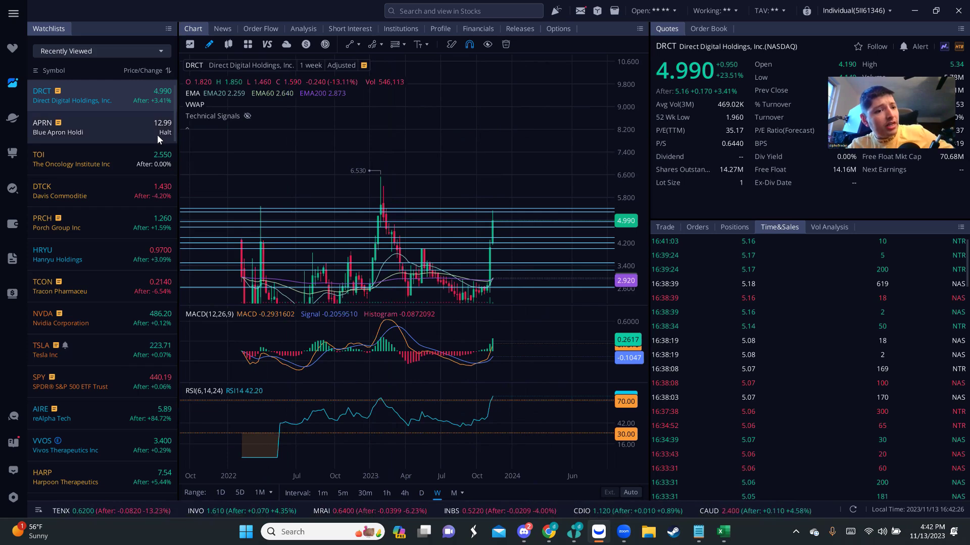
click(151, 291)
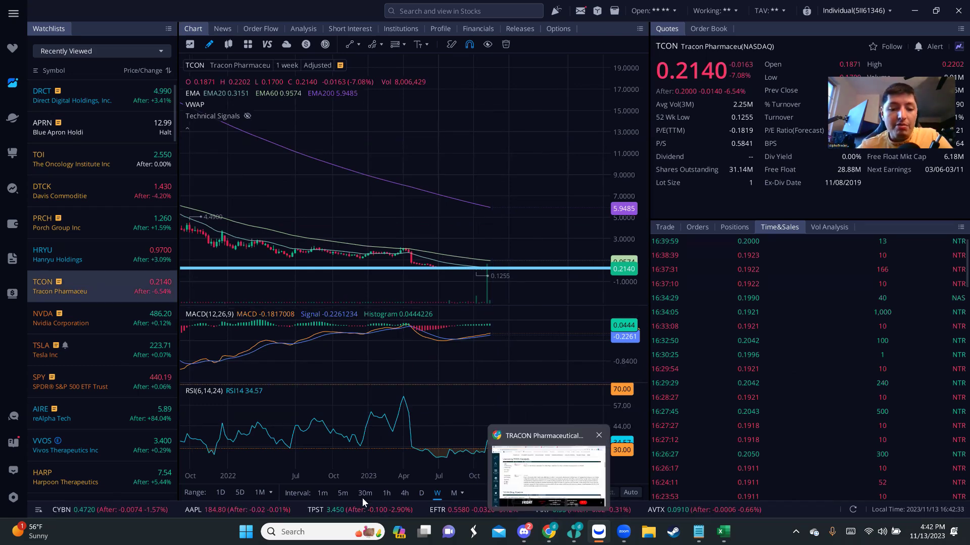
- Show TCON on 1-hour candles with an adjusted vertical scale, then bring up its catalyst page
click(386, 493)
scroll(413, 266, up, 2)
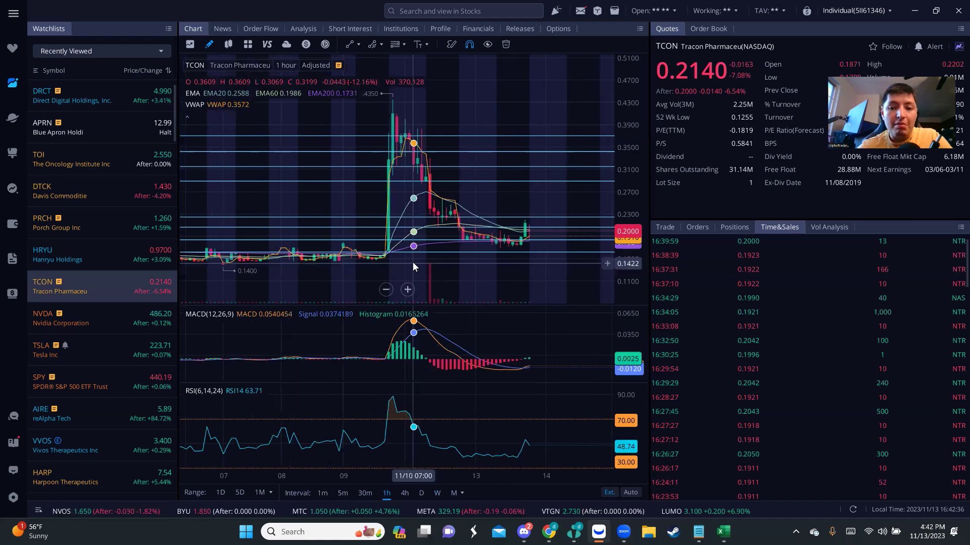
drag(423, 104, 402, 110)
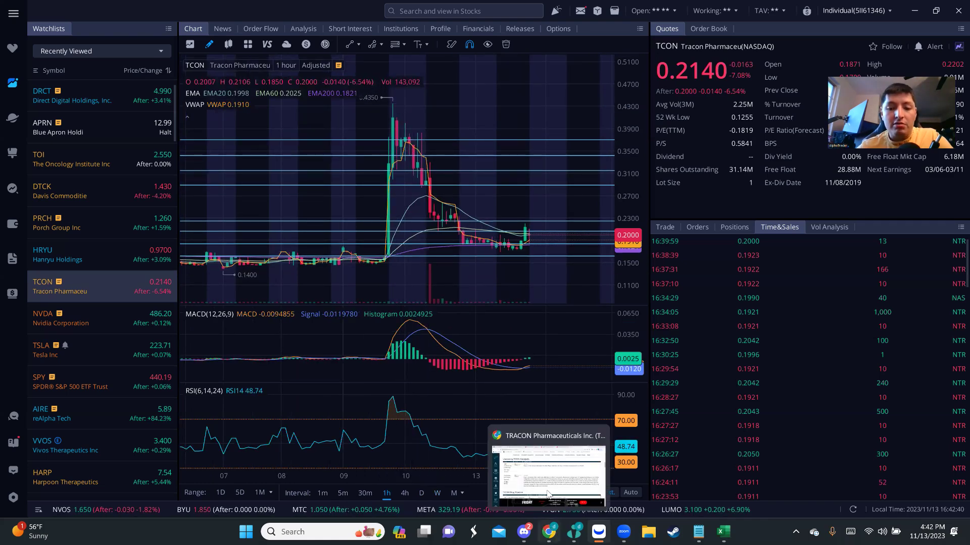
click(550, 532)
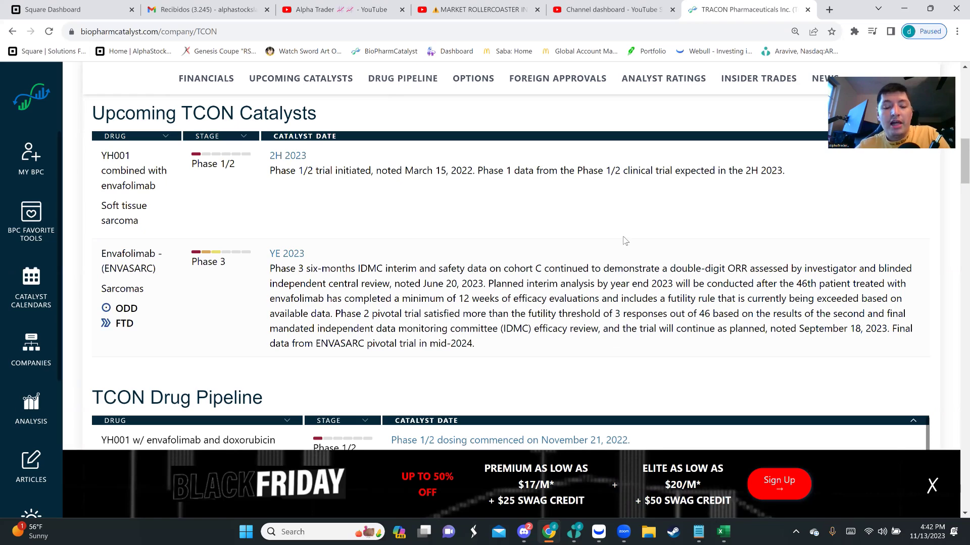
mouse_move(599, 531)
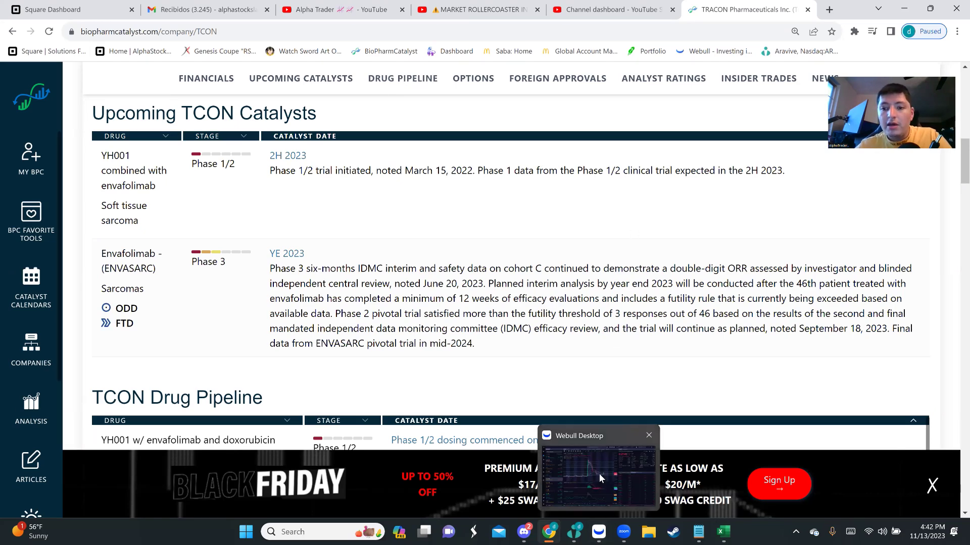
- Glance at Webull and the Discord alerts before returning to the TCON catalyst page
click(601, 476)
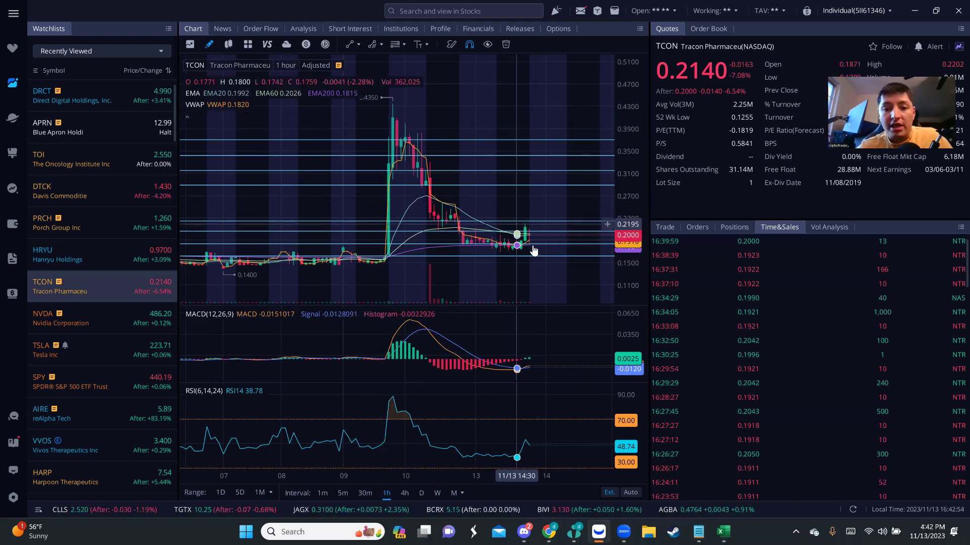
click(524, 532)
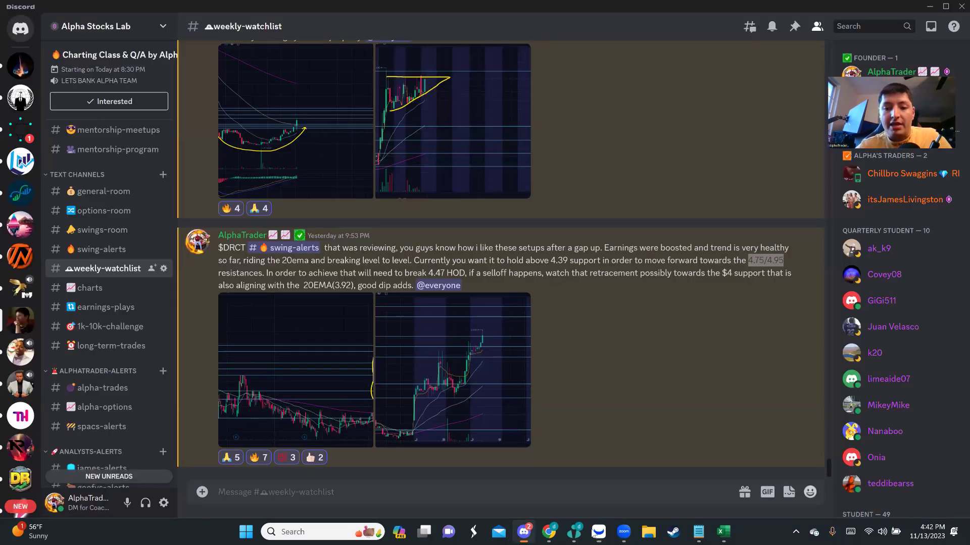
click(550, 531)
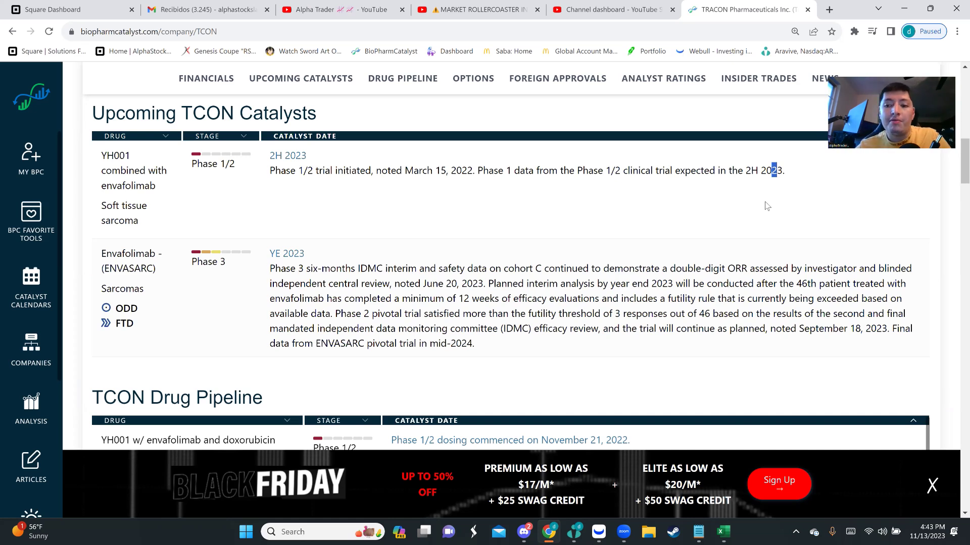
- Highlight the trial and ENVASARC Phase 3 catalyst notes, then return to TCON's hourly chart
double_click(664, 171)
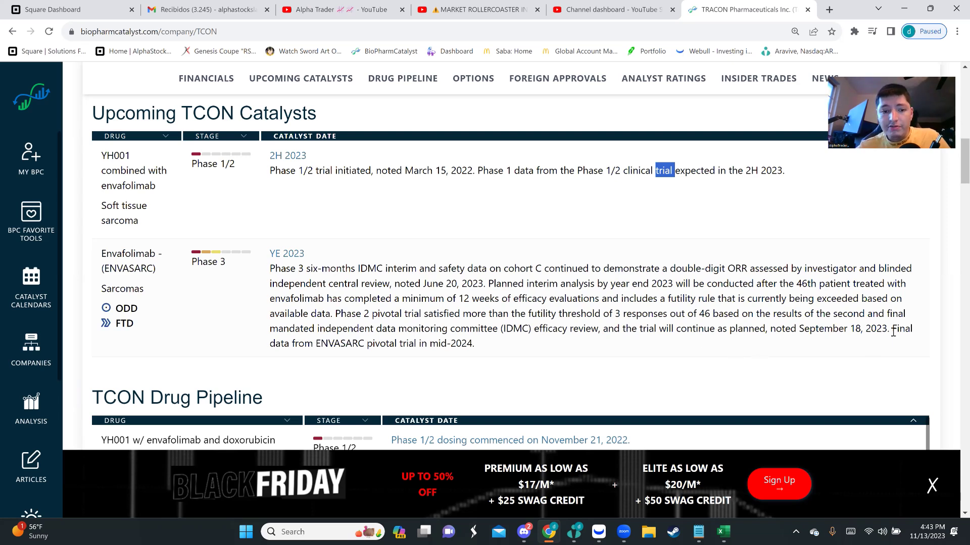
drag(895, 330, 277, 344)
double_click(334, 344)
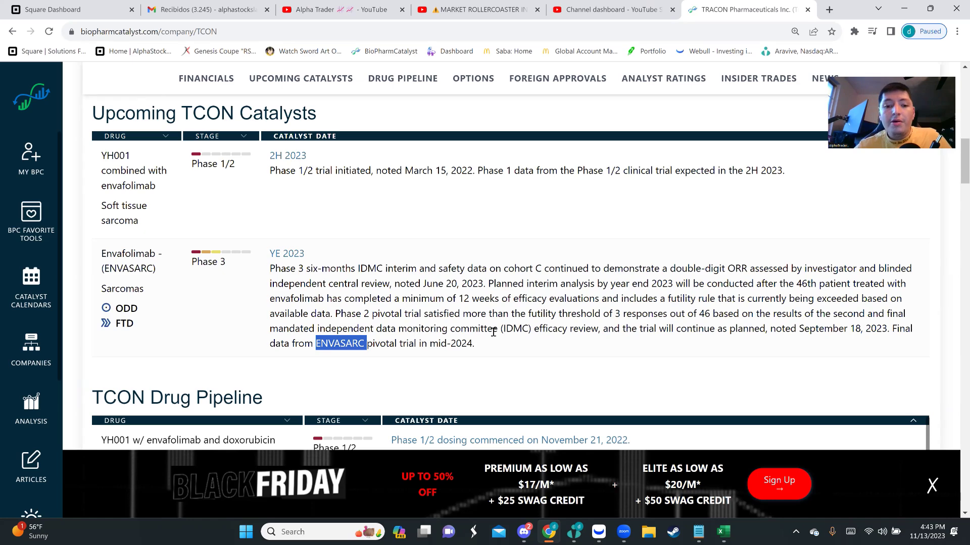
click(547, 358)
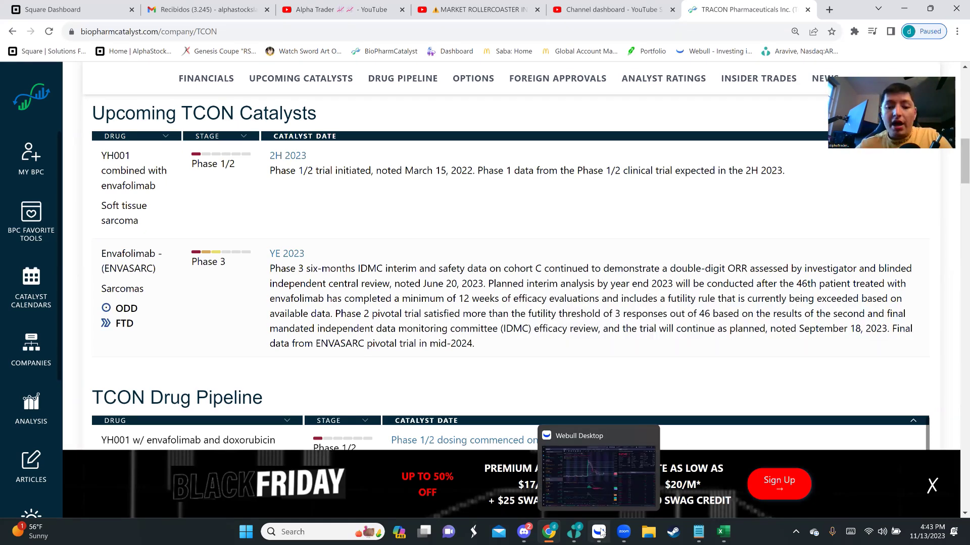
click(599, 531)
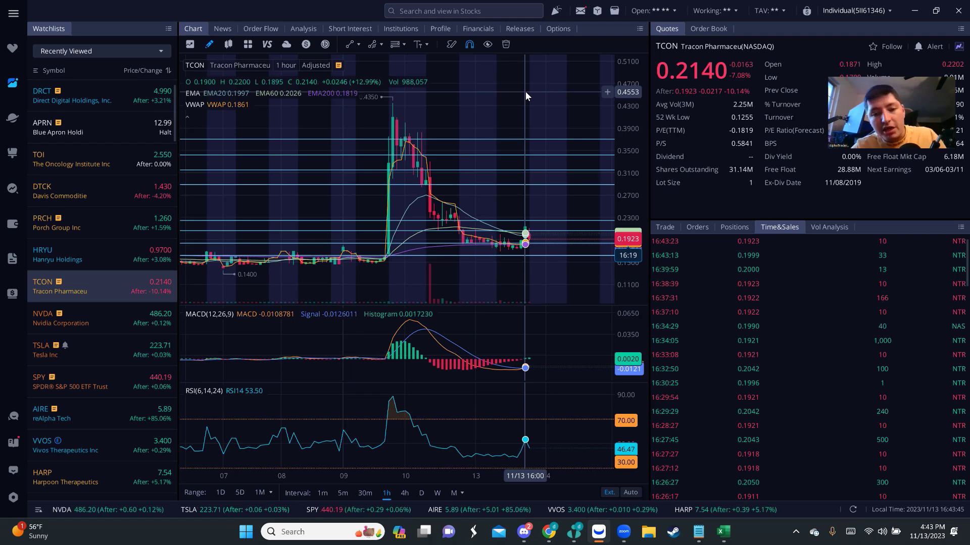
- Drop the DTCK row from the recently viewed watchlist with its Remove option
right_click(76, 188)
click(111, 242)
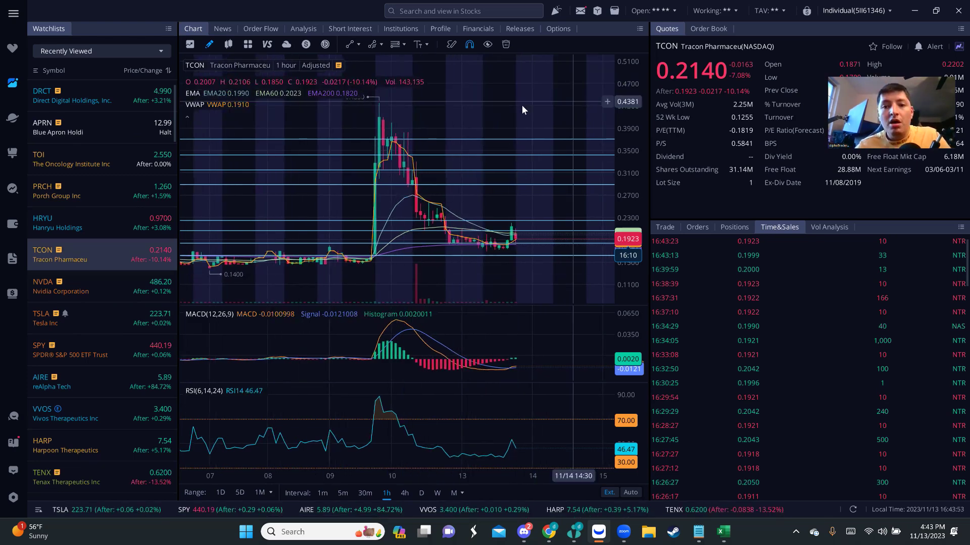
scroll(511, 102, down, 1)
scroll(487, 109, down, 2)
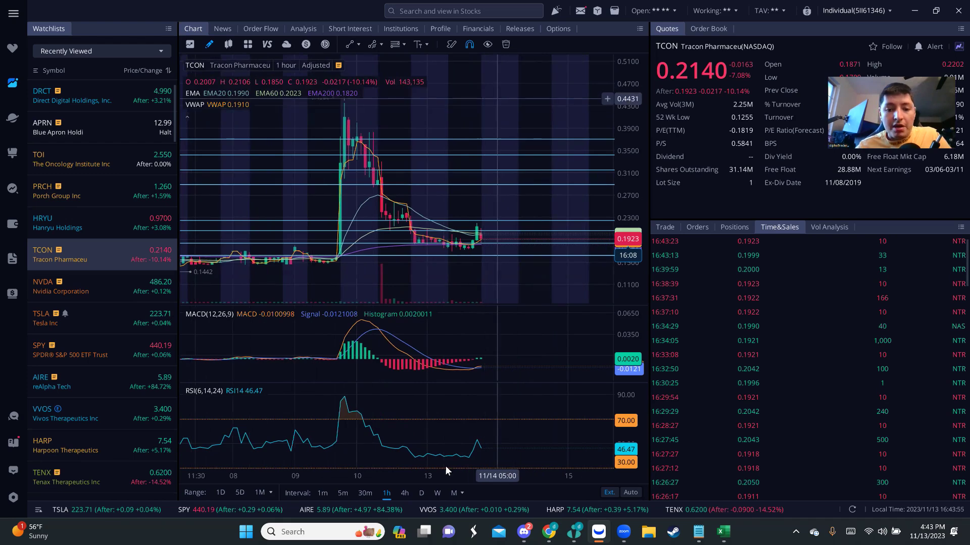